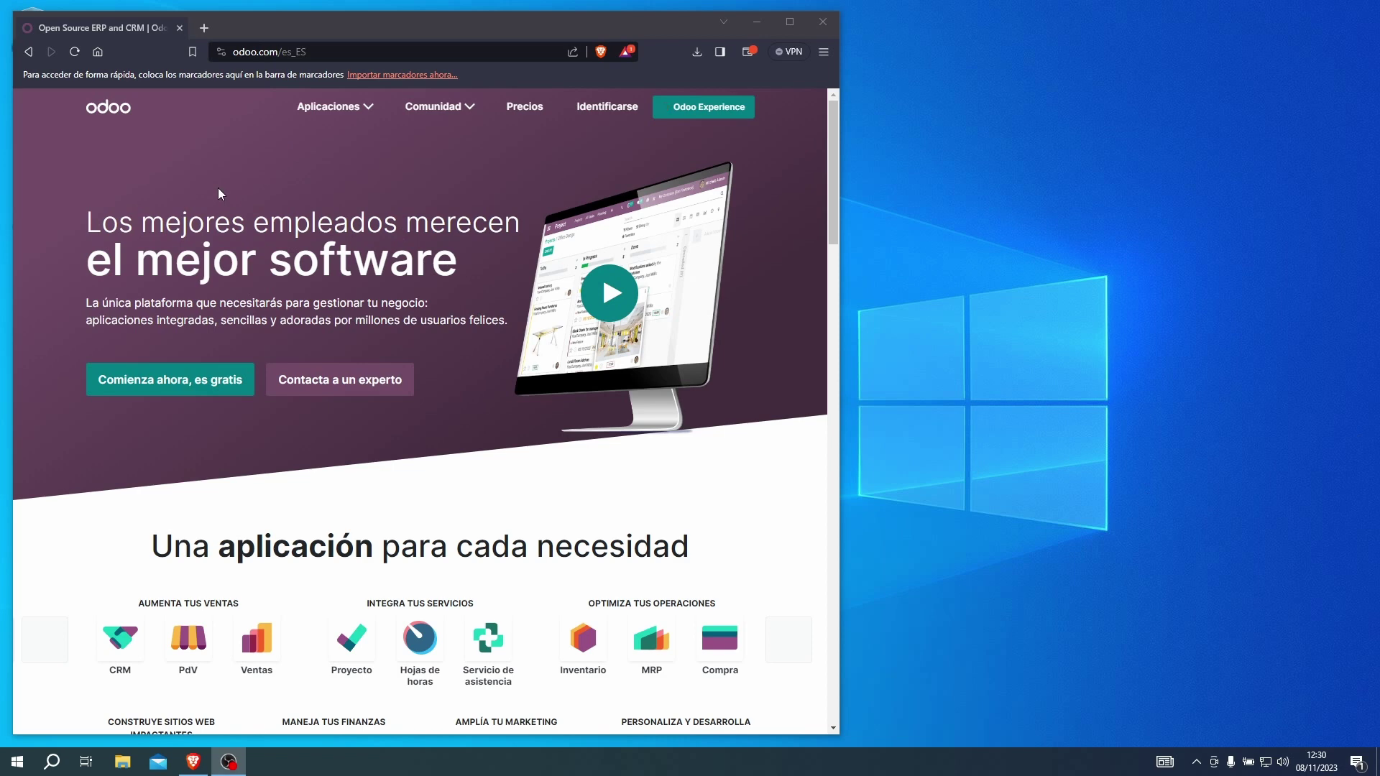
# Jump to the bottom of the odoo.com homepage in Brave to show the footer links.
pyautogui.click(137, 179)
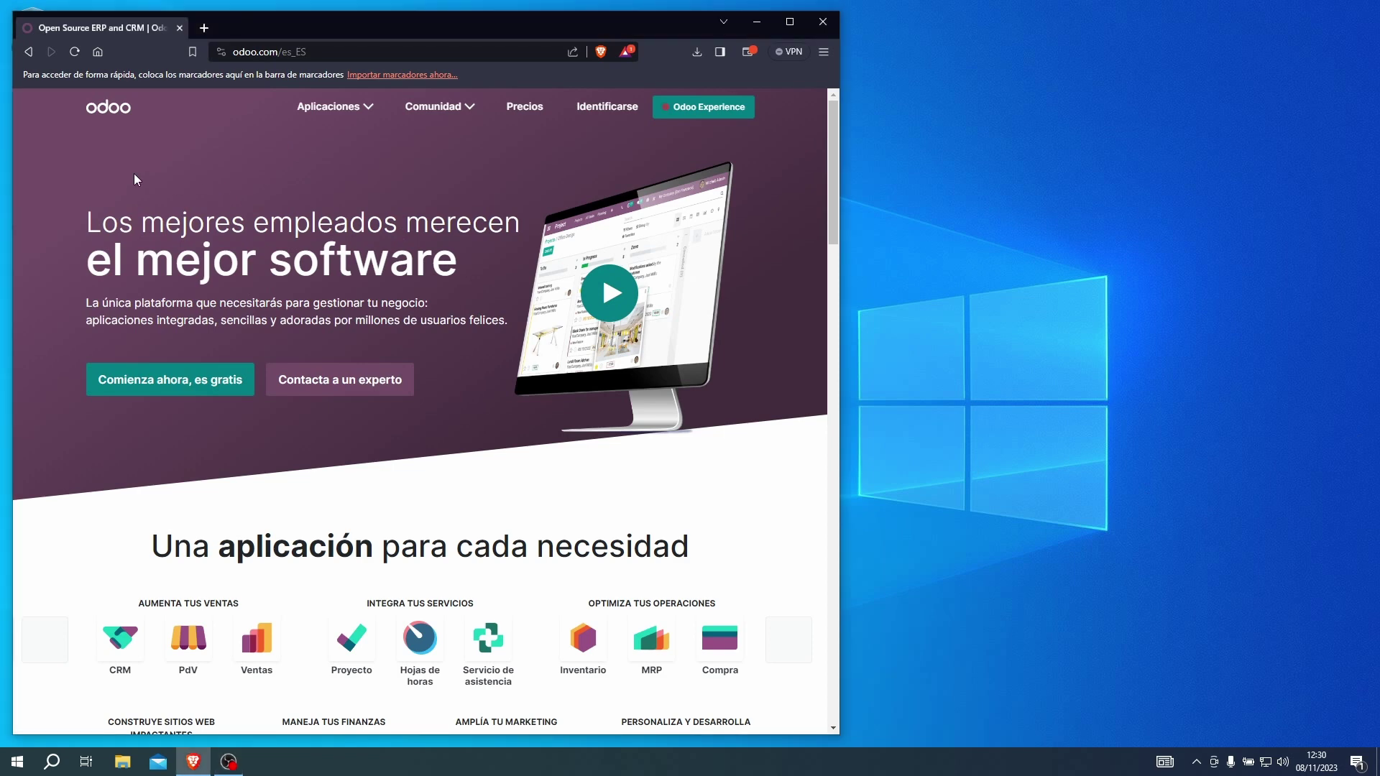
pyautogui.press('End')
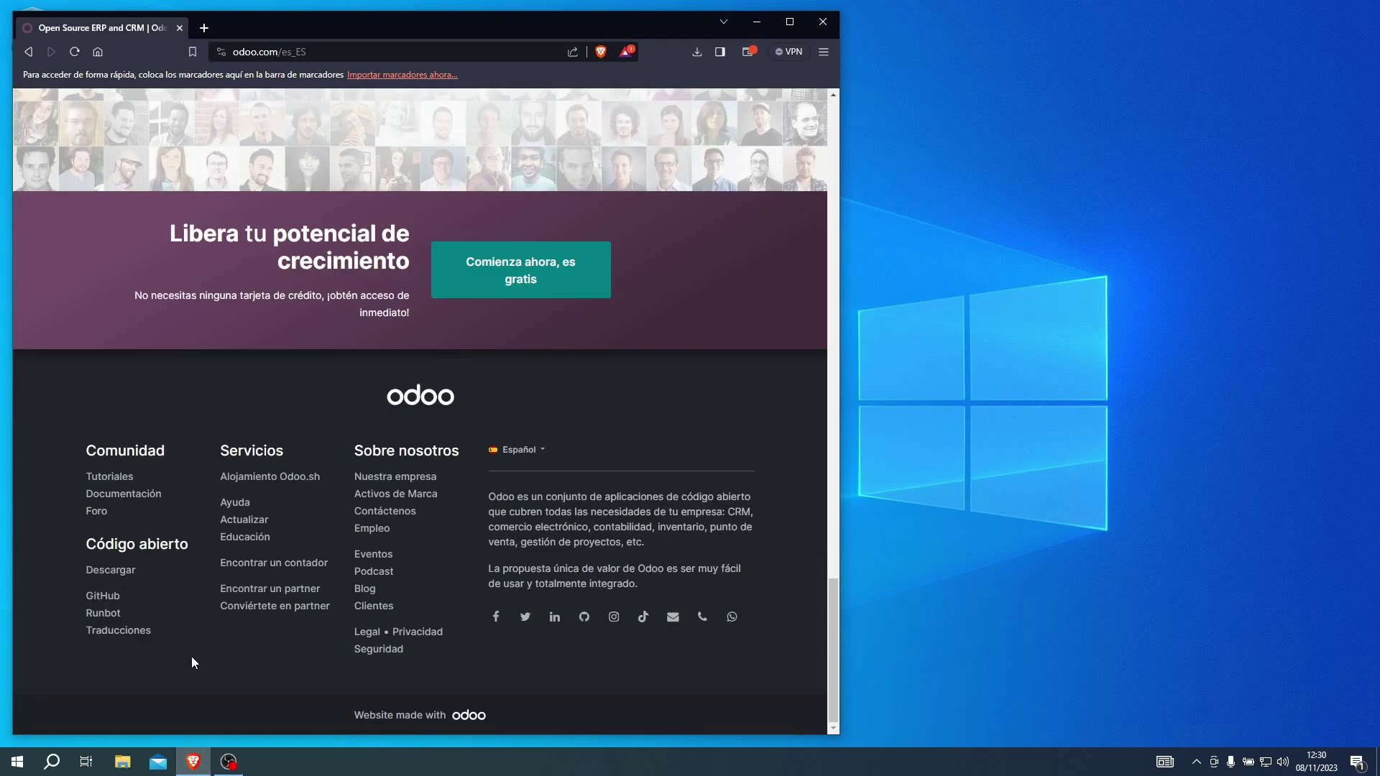
# Download the Odoo 17 Community Windows installer, odoo_17.0.latest.exe, and save it to disk.
pyautogui.click(112, 571)
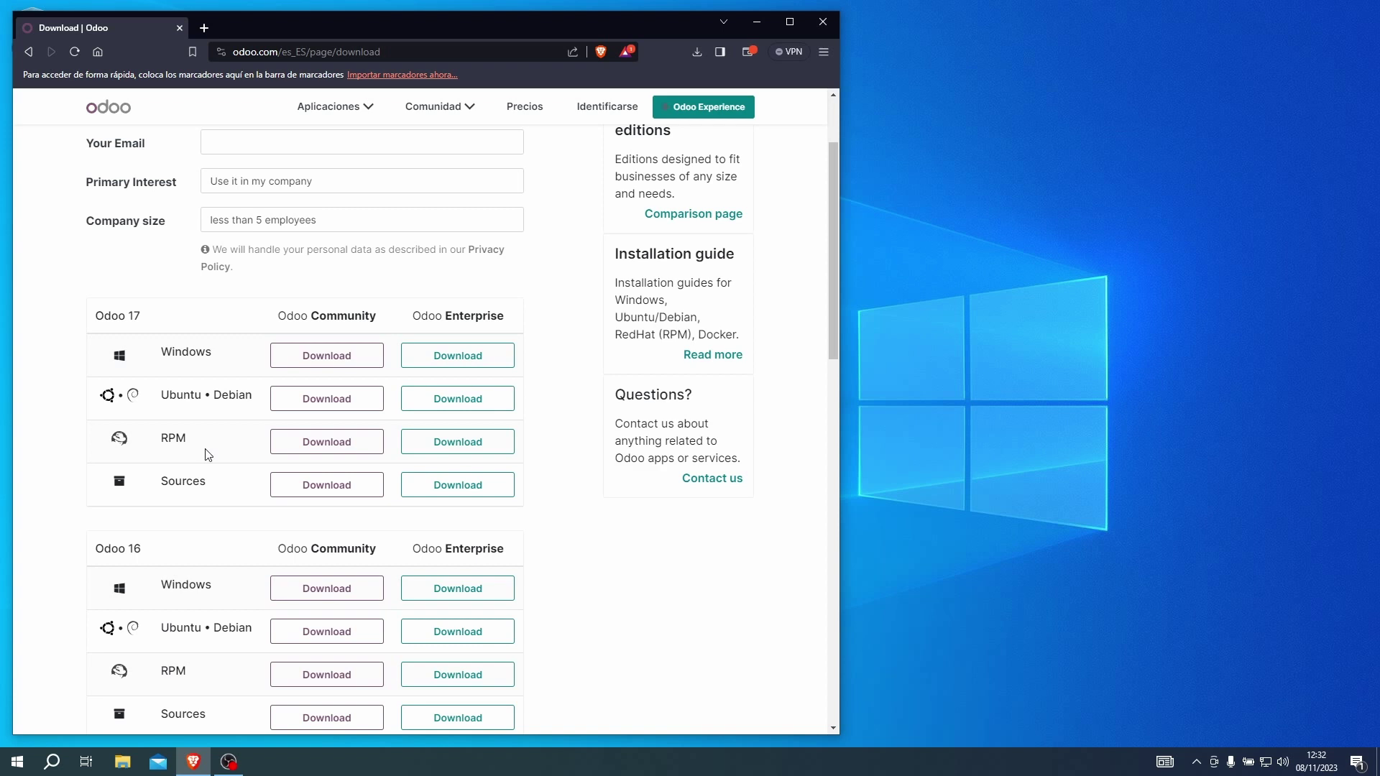
pyautogui.click(324, 359)
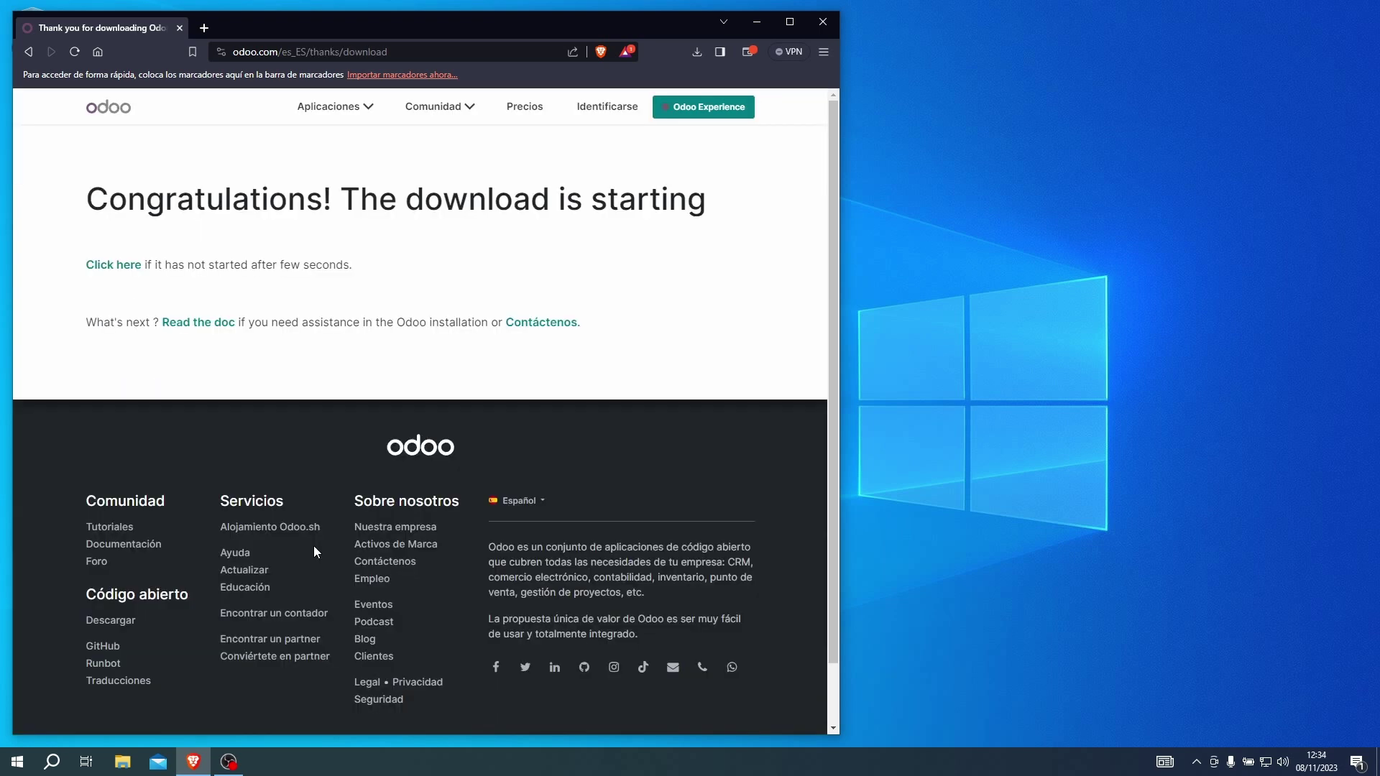
pyautogui.click(583, 377)
# Reveal the Windows desktop, then open and close the Start menu app list.
pyautogui.press('super+d')
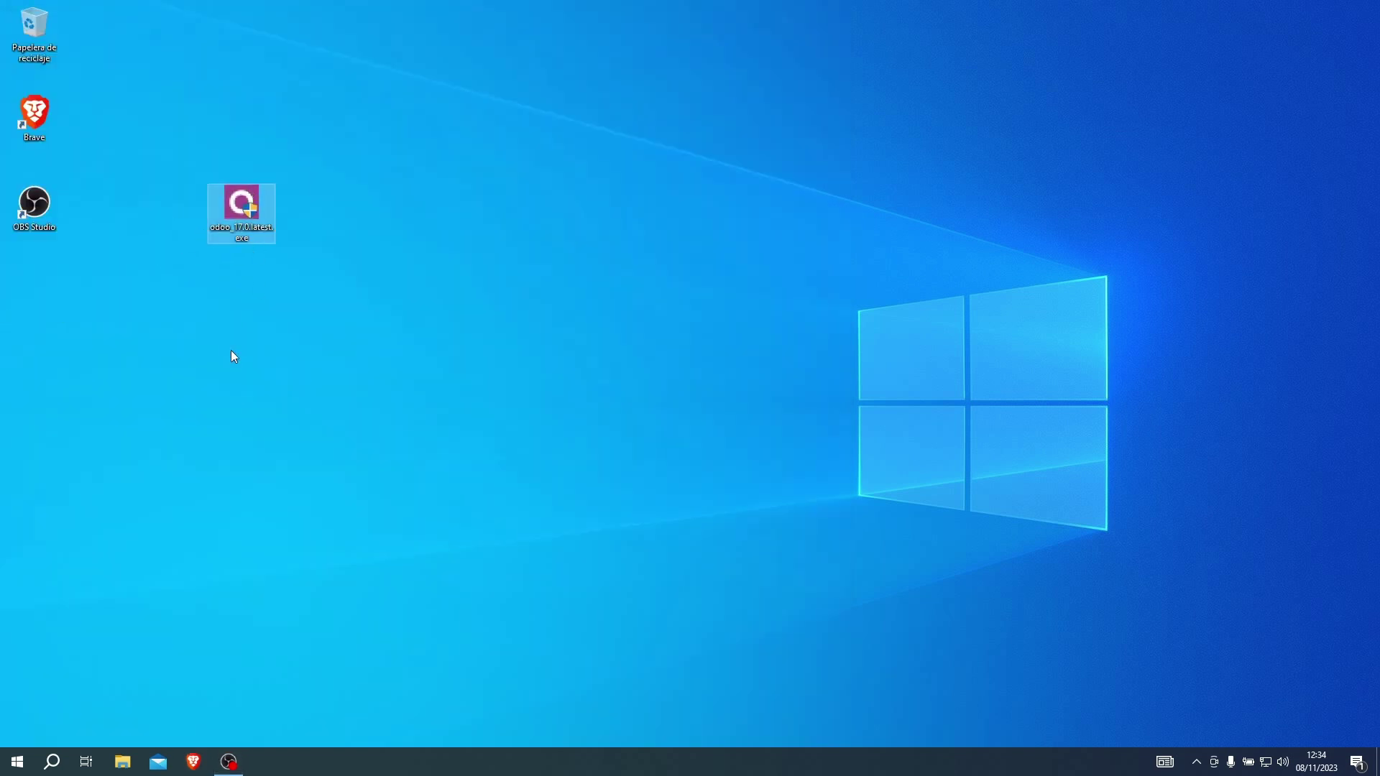
pyautogui.click(18, 761)
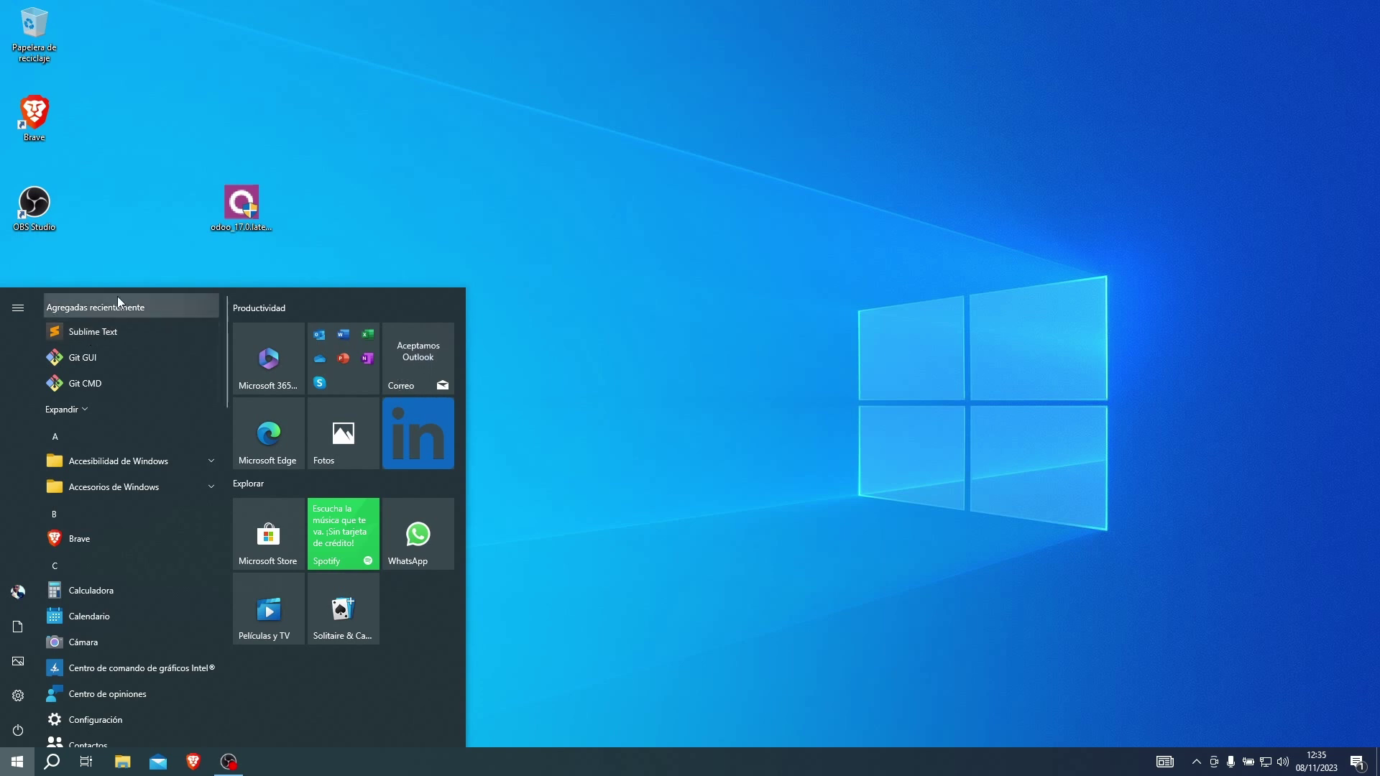
pyautogui.click(151, 258)
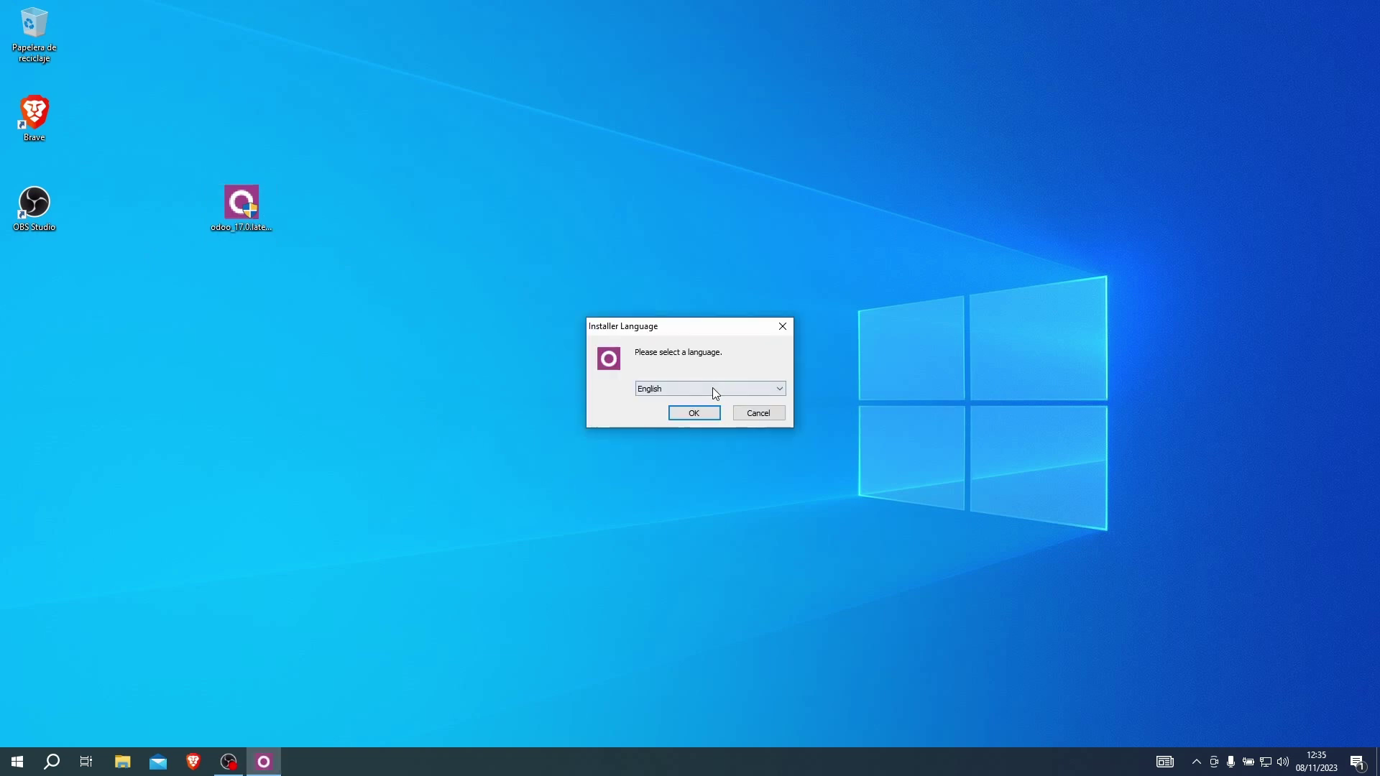
# Keep English as installer language, accept the license and keep the default components.
pyautogui.click(713, 386)
pyautogui.click(713, 387)
pyautogui.click(691, 414)
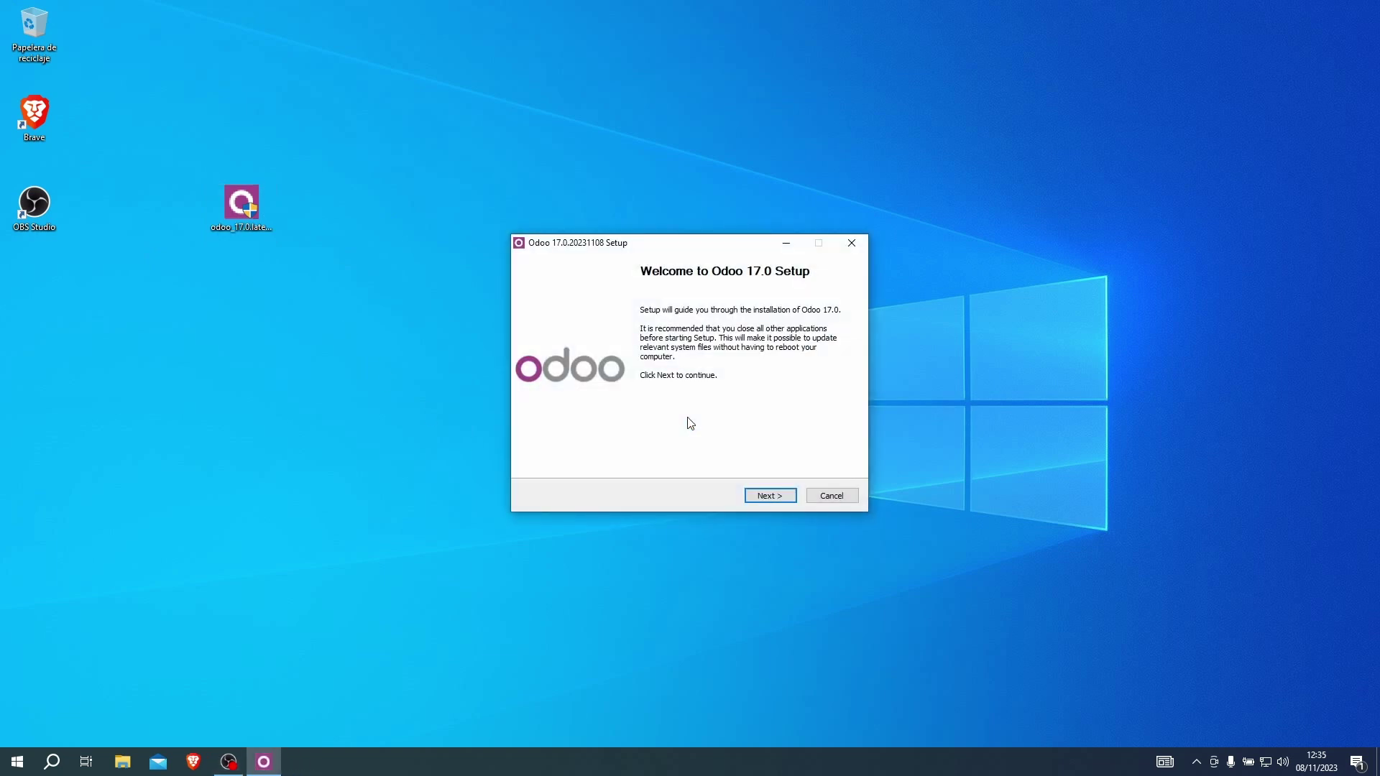
pyautogui.click(770, 496)
pyautogui.click(779, 499)
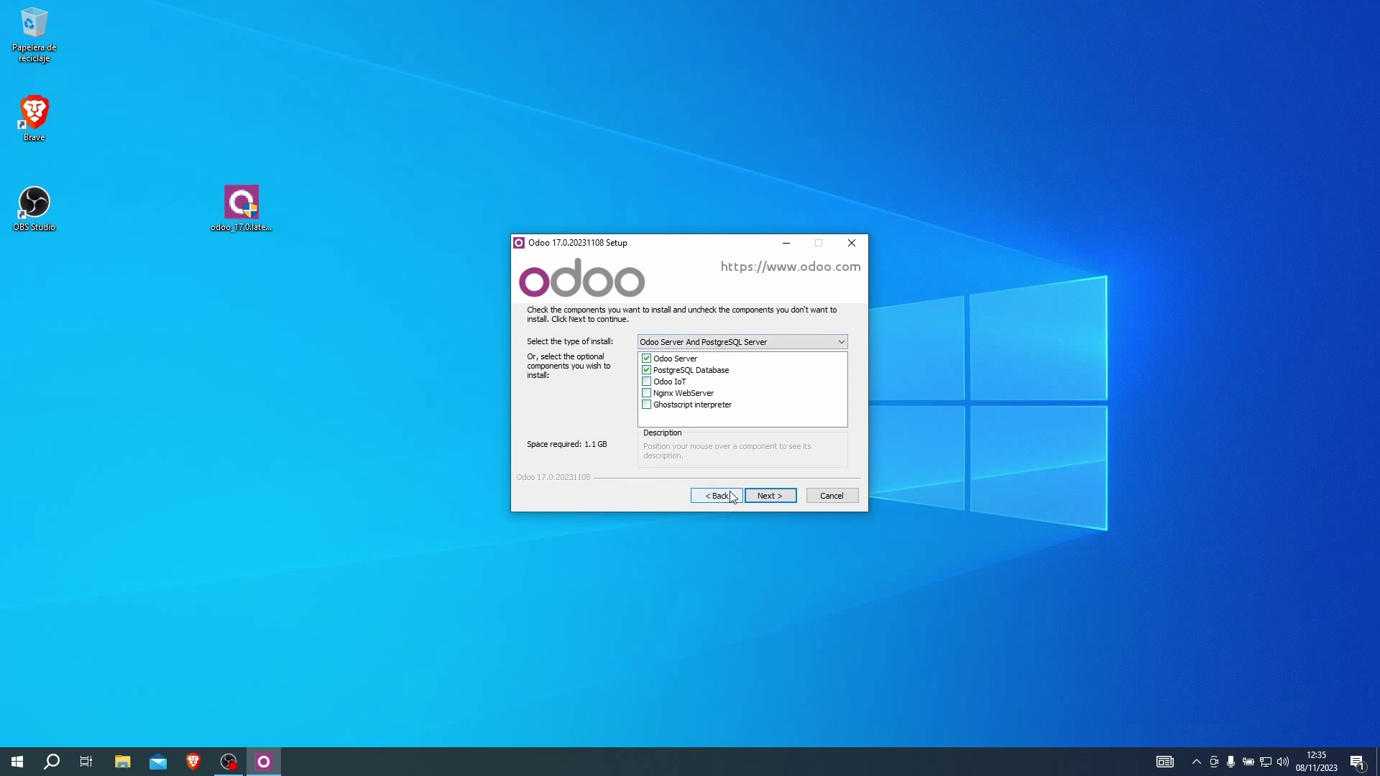
pyautogui.click(772, 498)
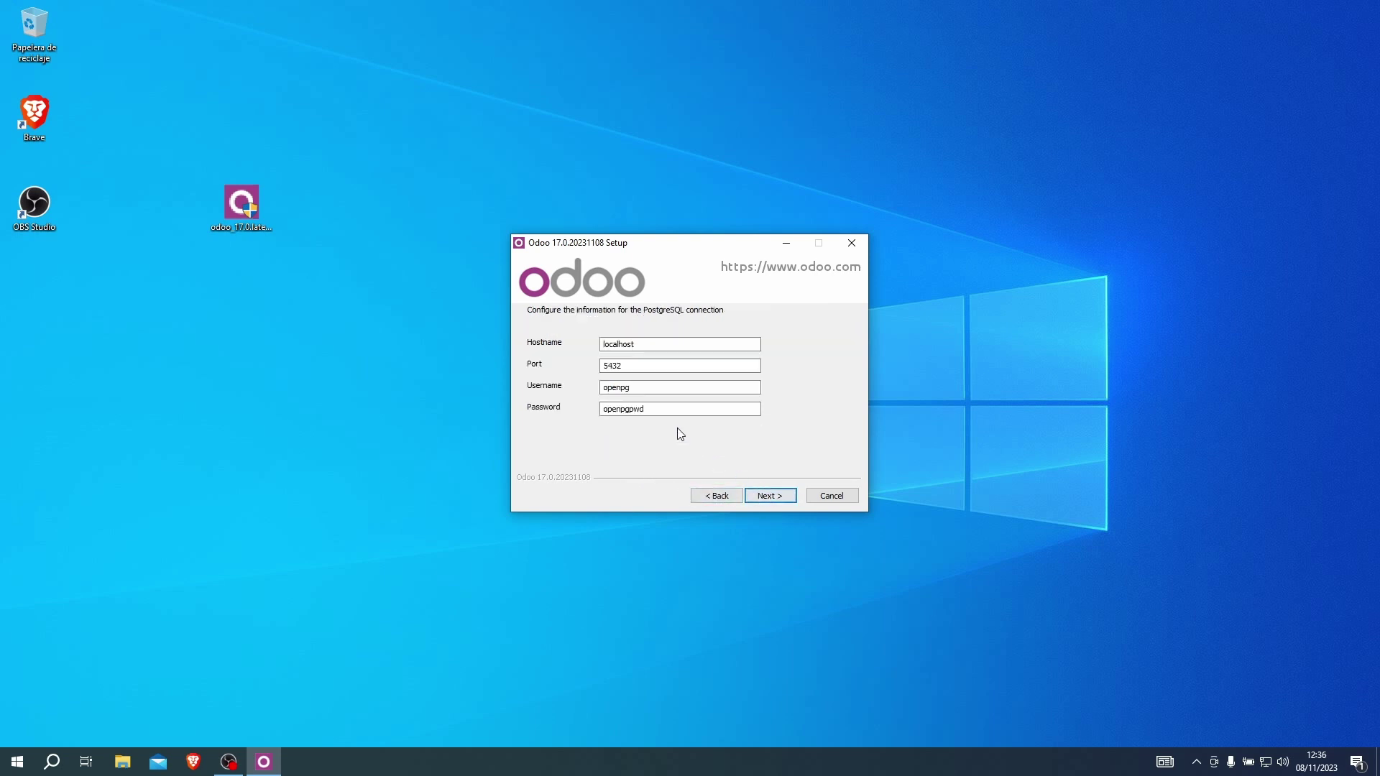
# Set PostgreSQL username to odoo with a new password, keeping localhost and port 5432.
pyautogui.click(647, 346)
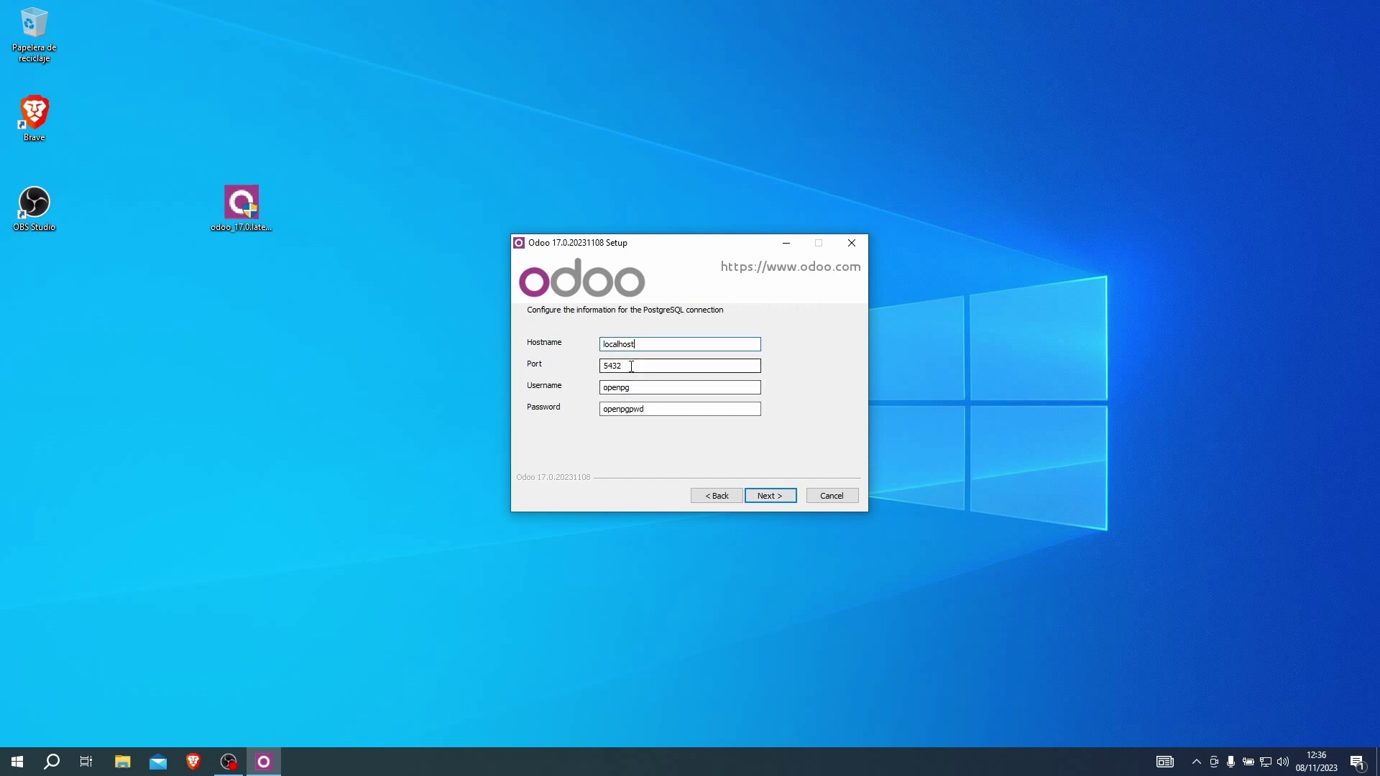
pyautogui.doubleClick(633, 364)
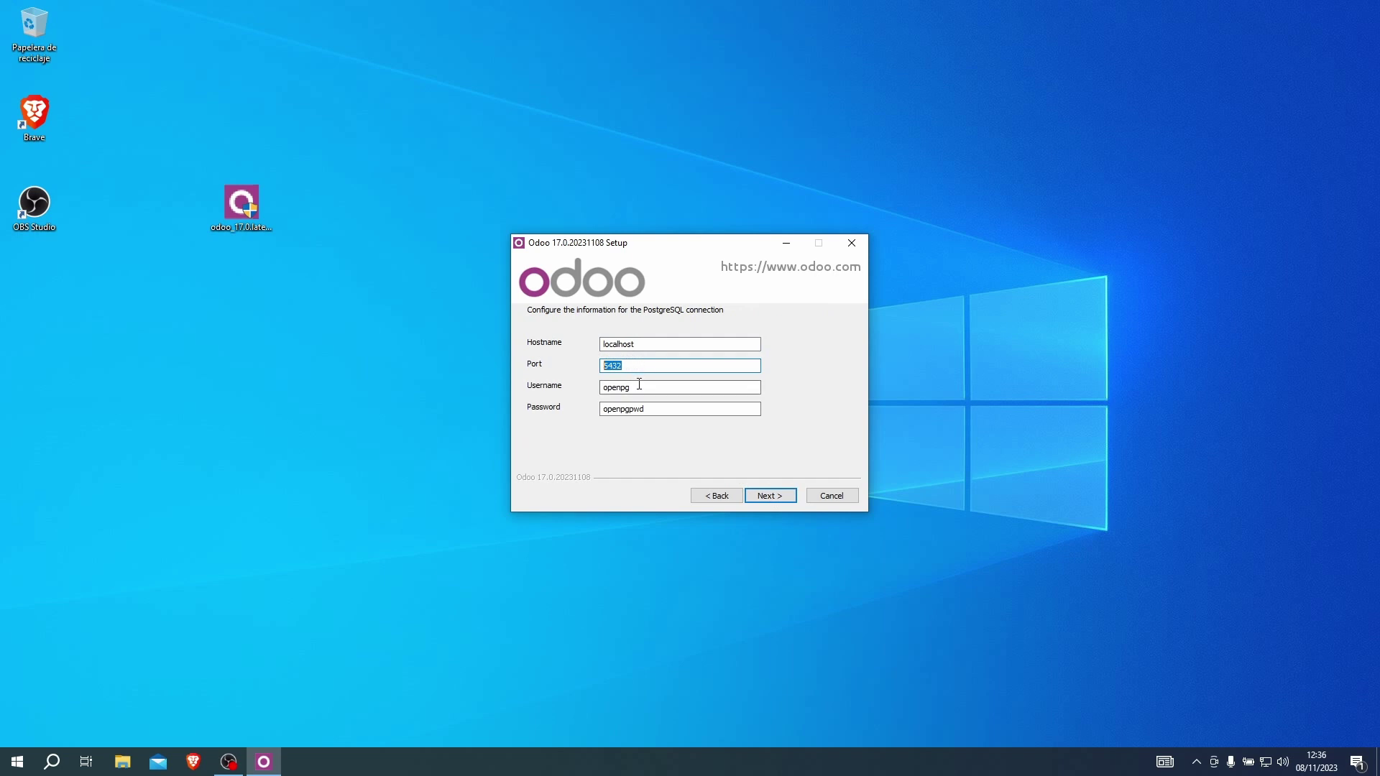
pyautogui.moveTo(635, 344); pyautogui.dragTo(592, 339)
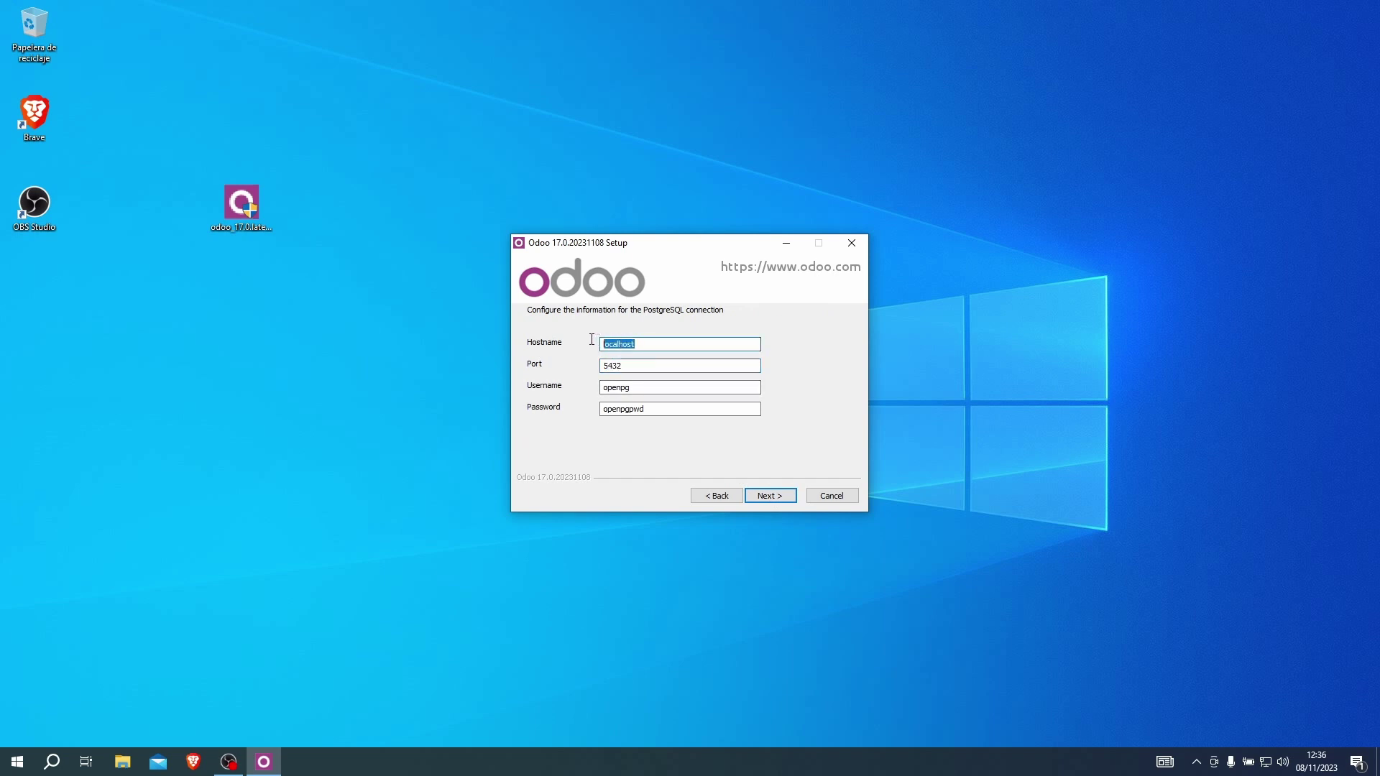
pyautogui.press('End')
pyautogui.moveTo(639, 388); pyautogui.dragTo(557, 391)
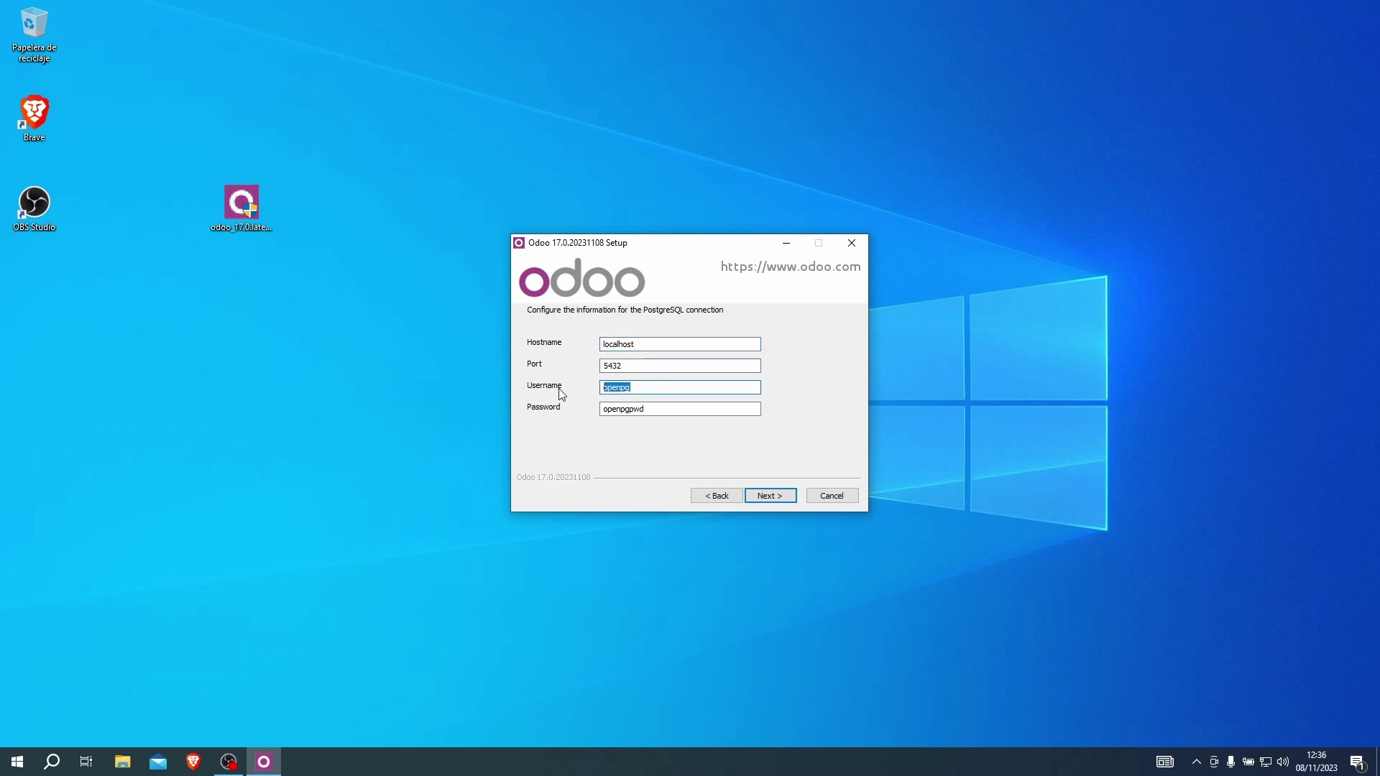
pyautogui.write('odoo')
pyautogui.press('Tab')
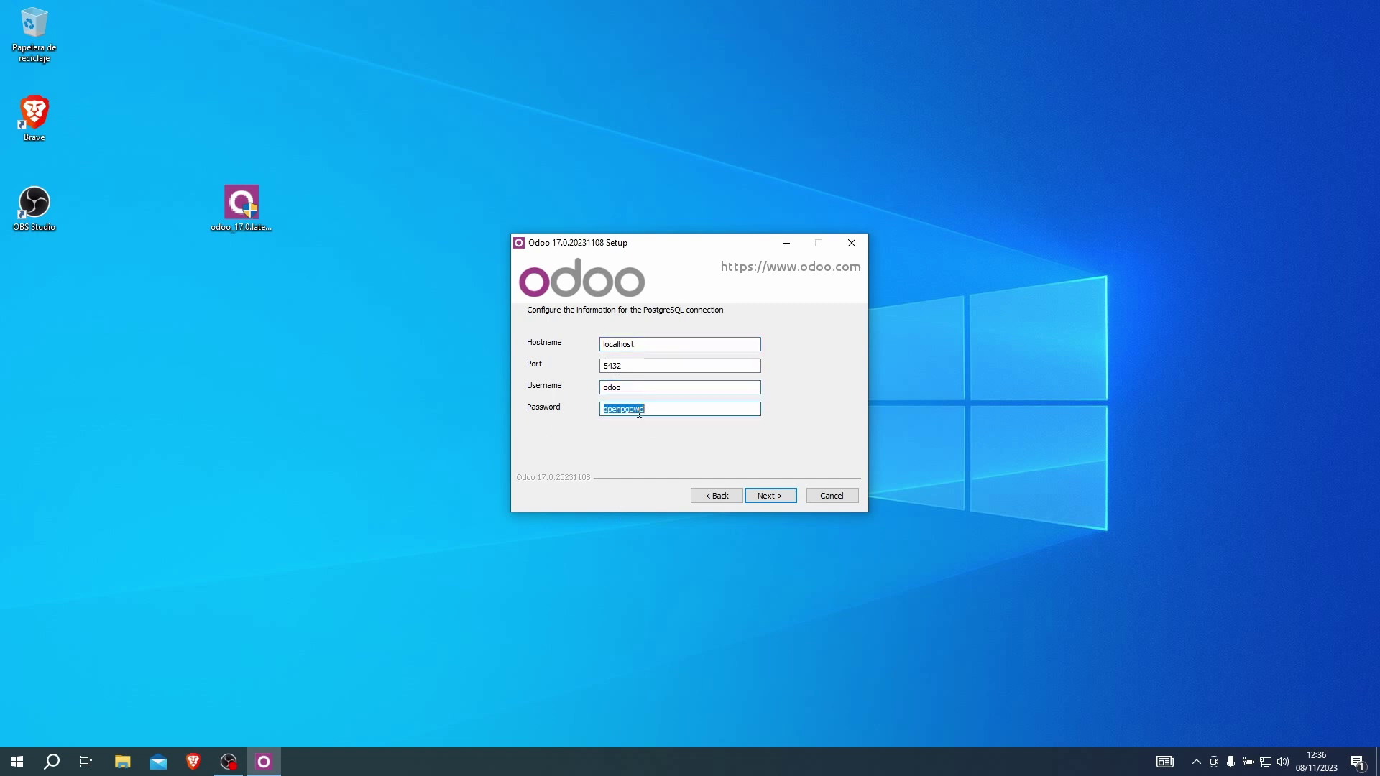
pyautogui.write('odoo')
# Keep the default C:\Program Files\Odoo 17.0.20231108 folder and run the installation to completion.
pyautogui.click(775, 498)
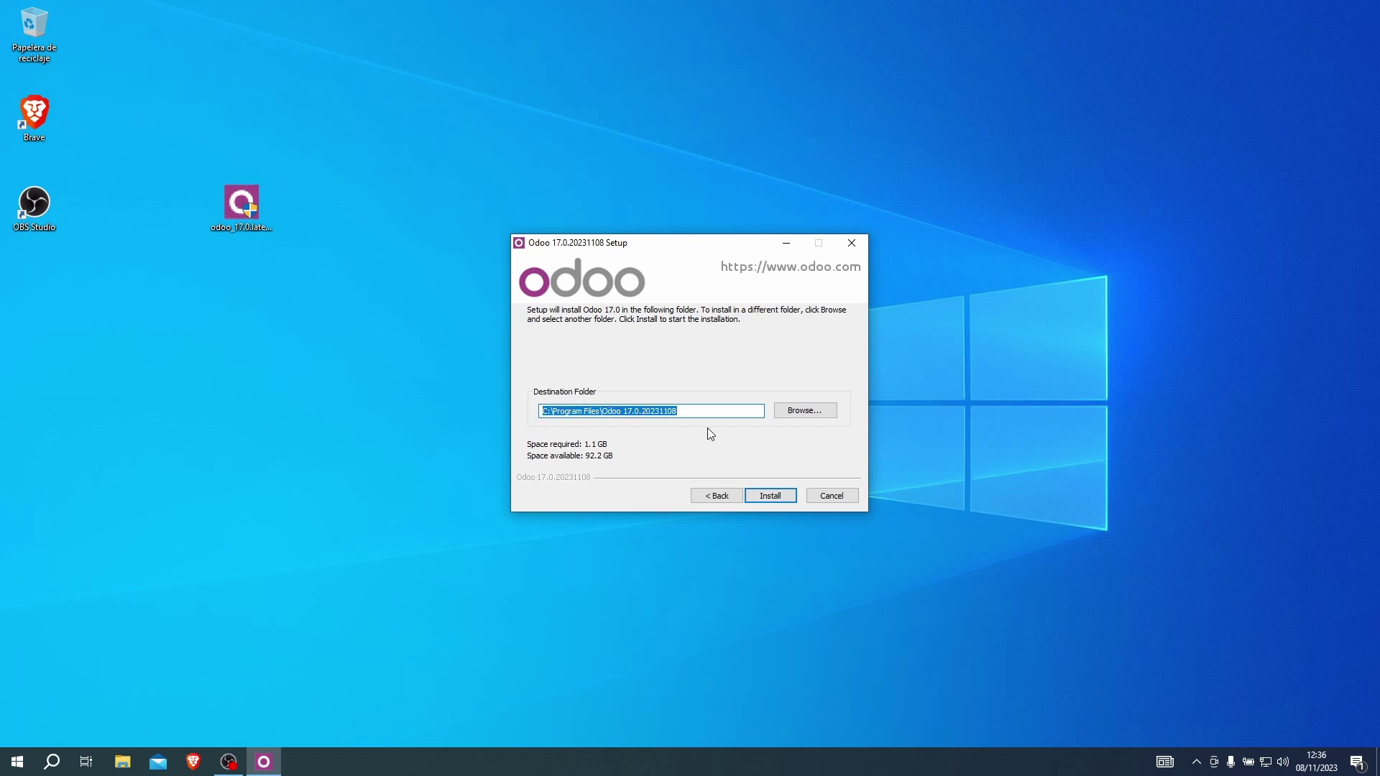
pyautogui.click(788, 411)
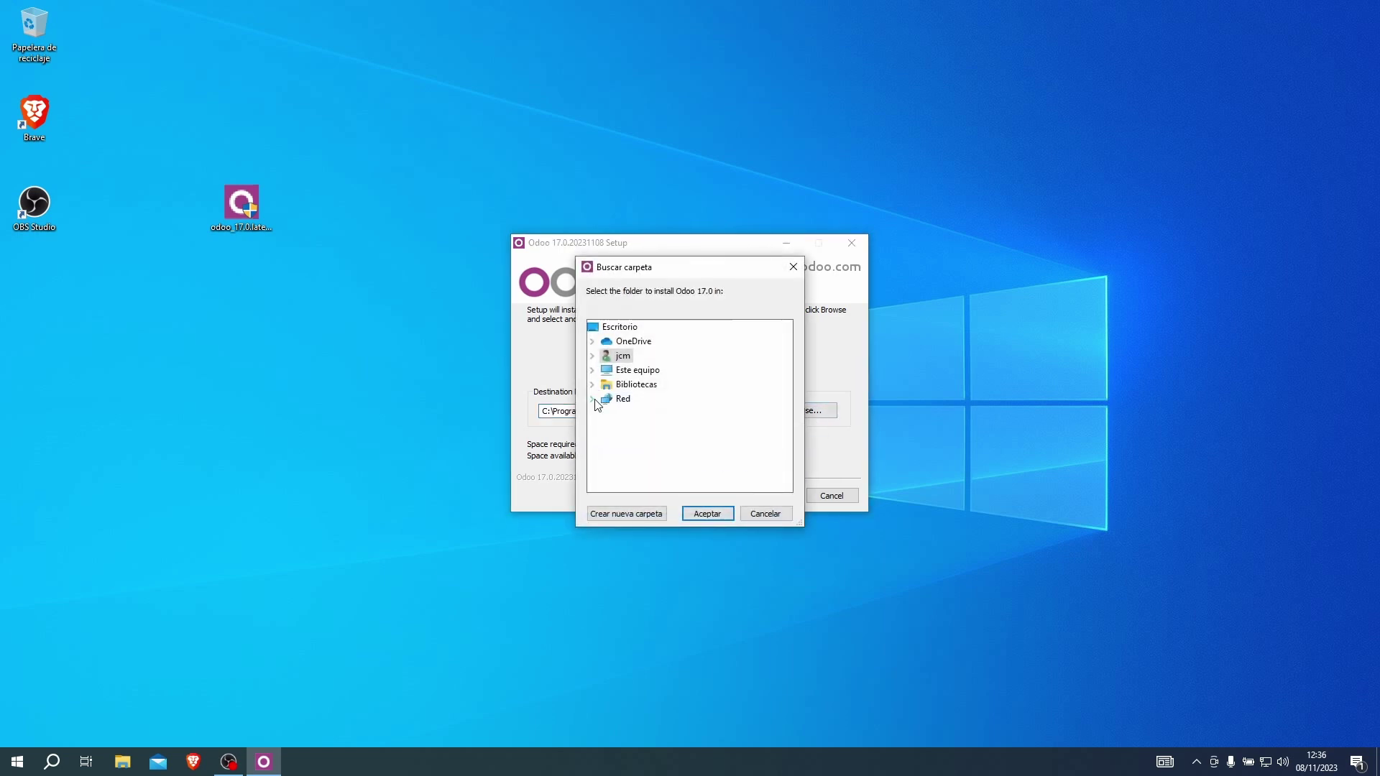
pyautogui.click(592, 370)
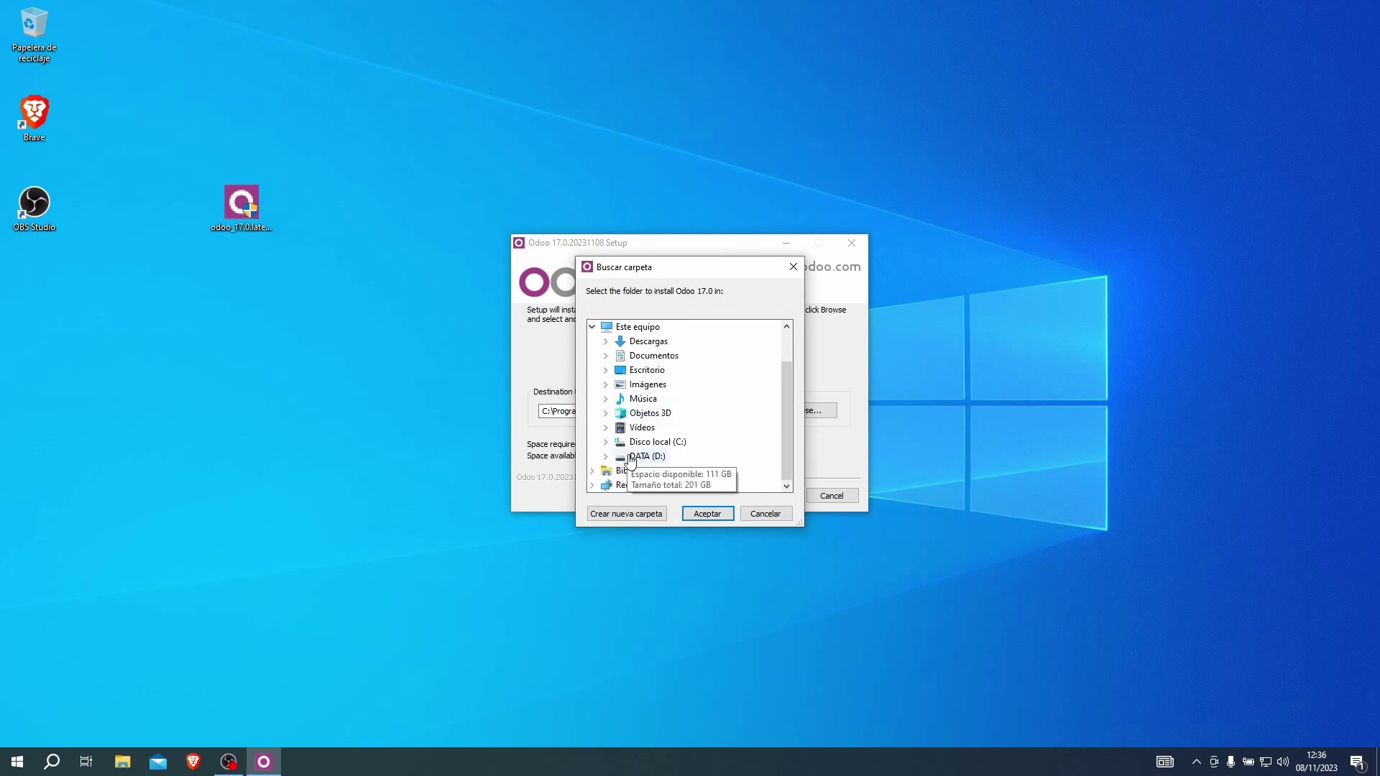
pyautogui.click(632, 442)
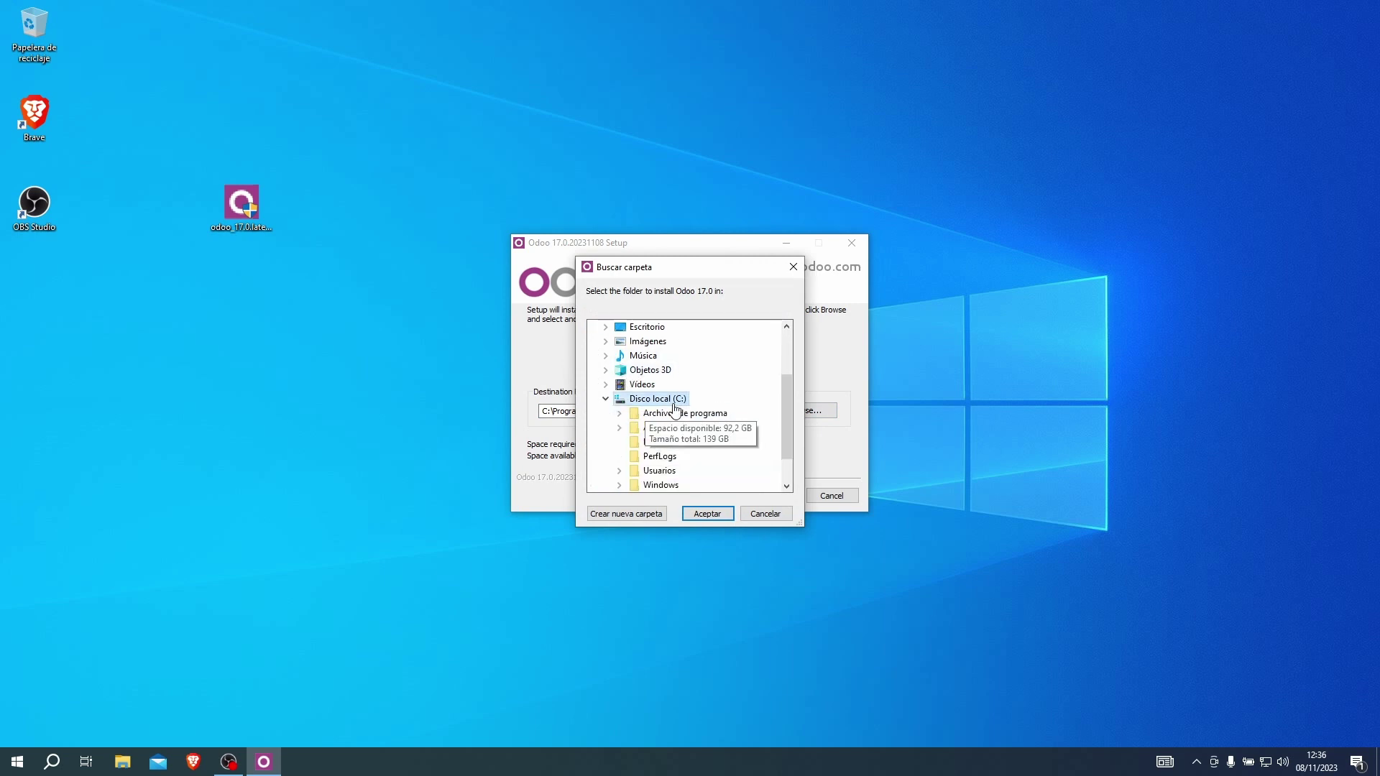
pyautogui.click(676, 413)
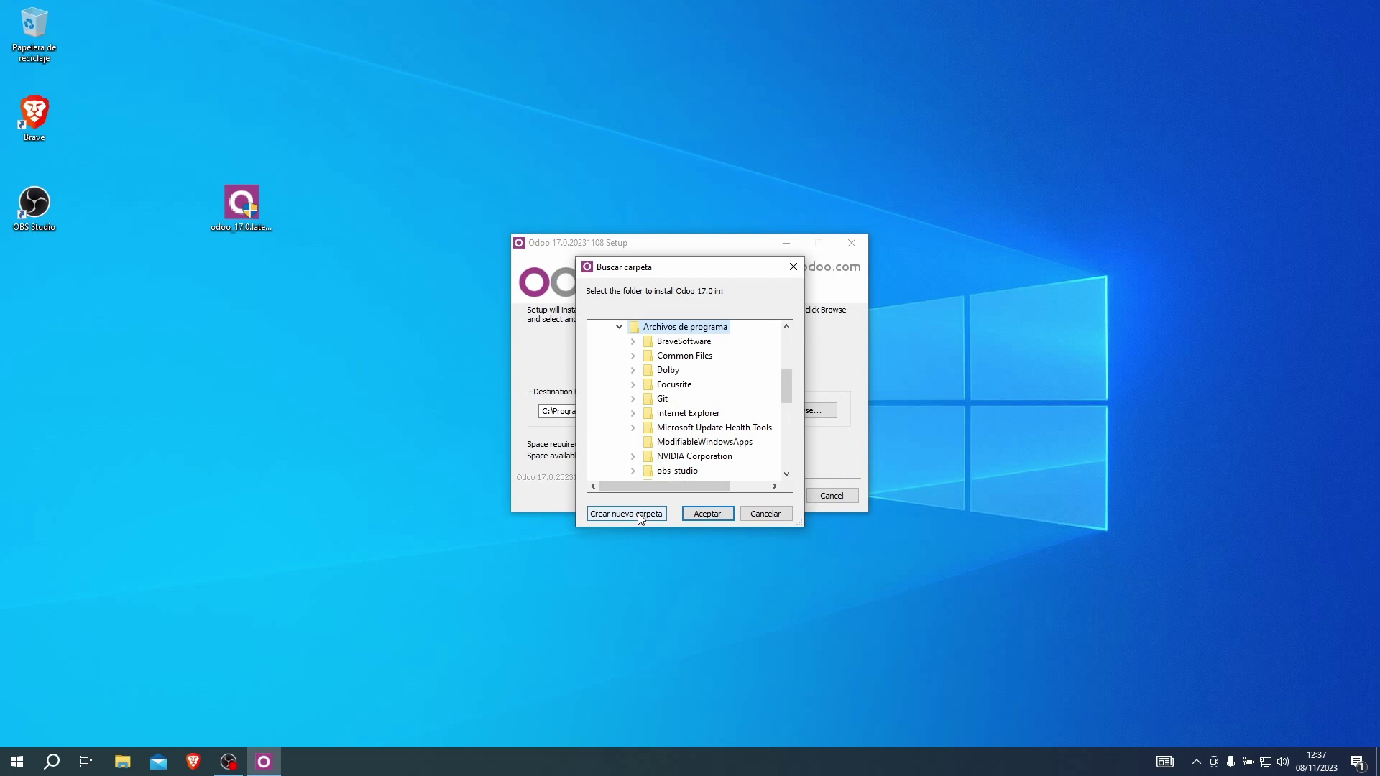
pyautogui.click(761, 513)
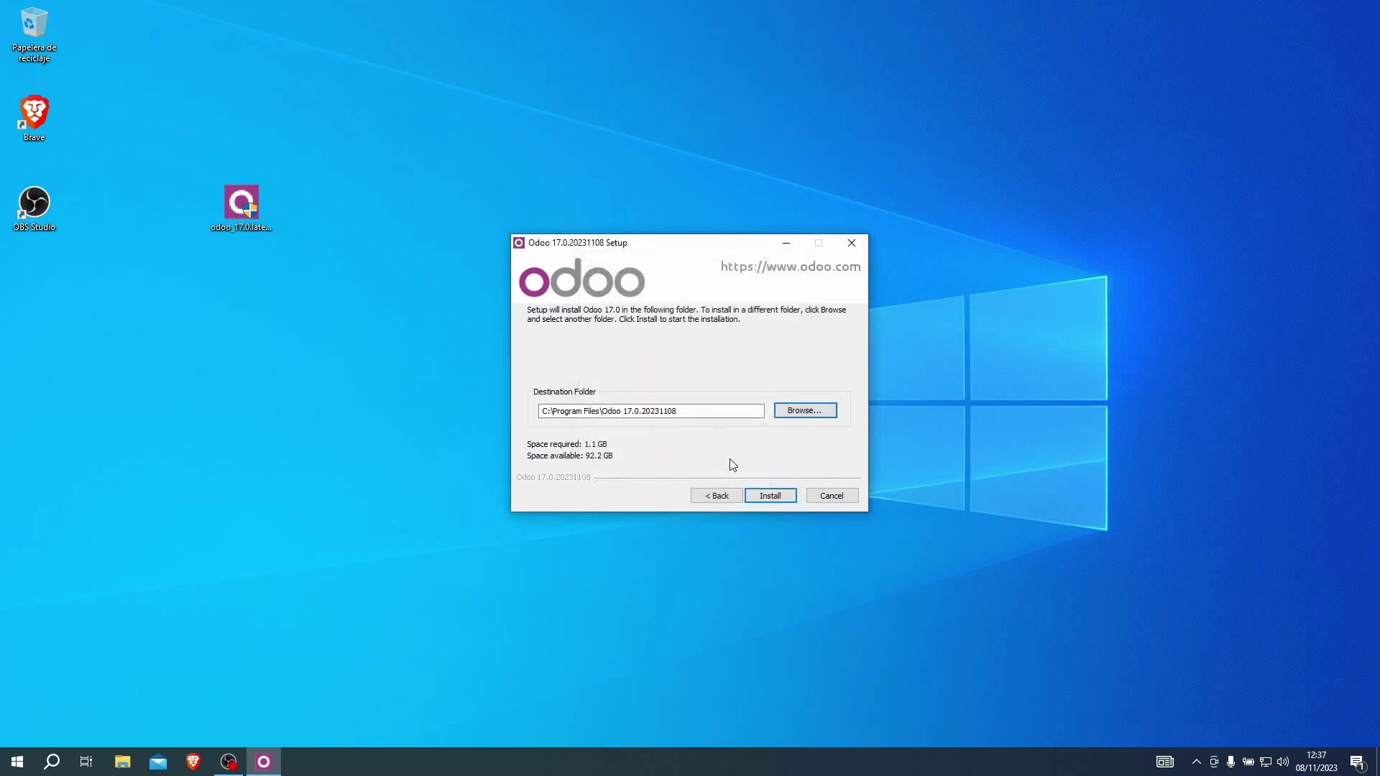
pyautogui.click(771, 497)
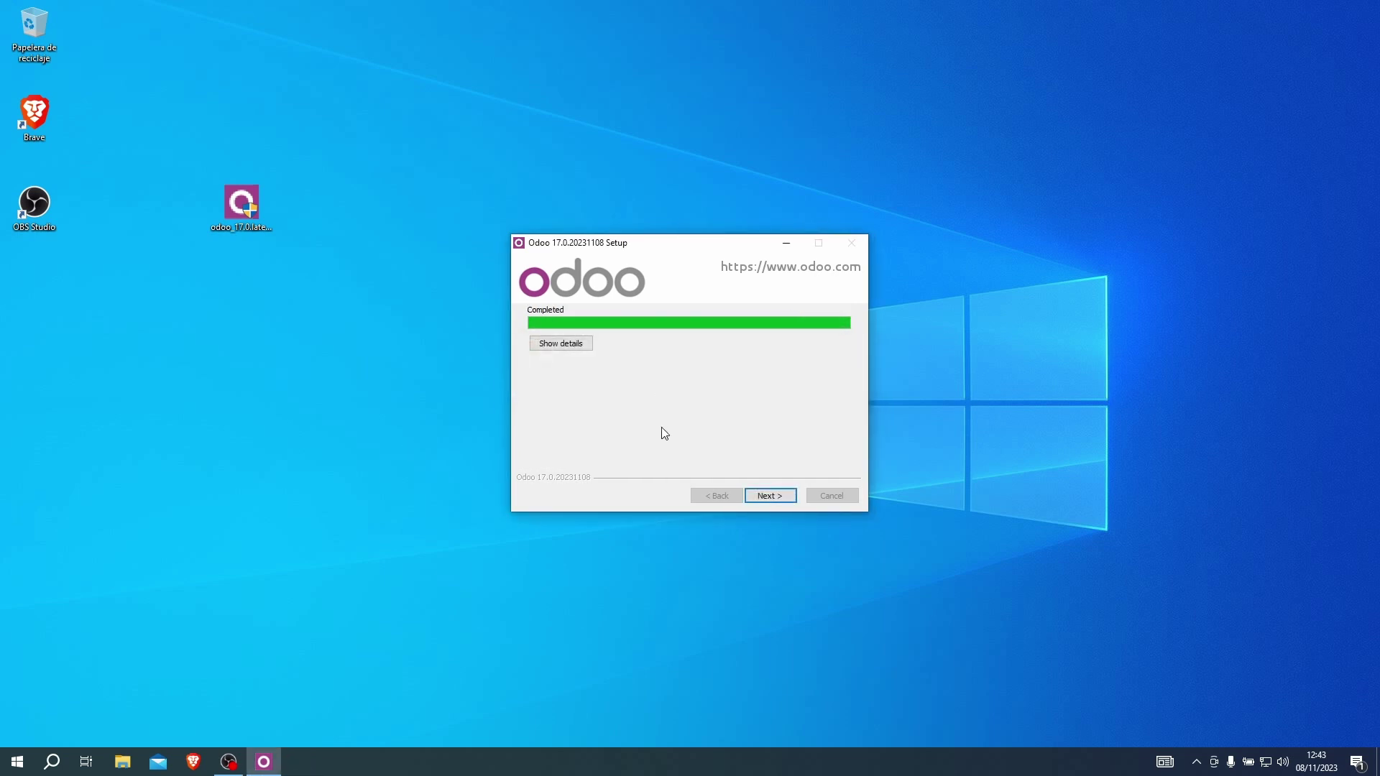
pyautogui.click(768, 495)
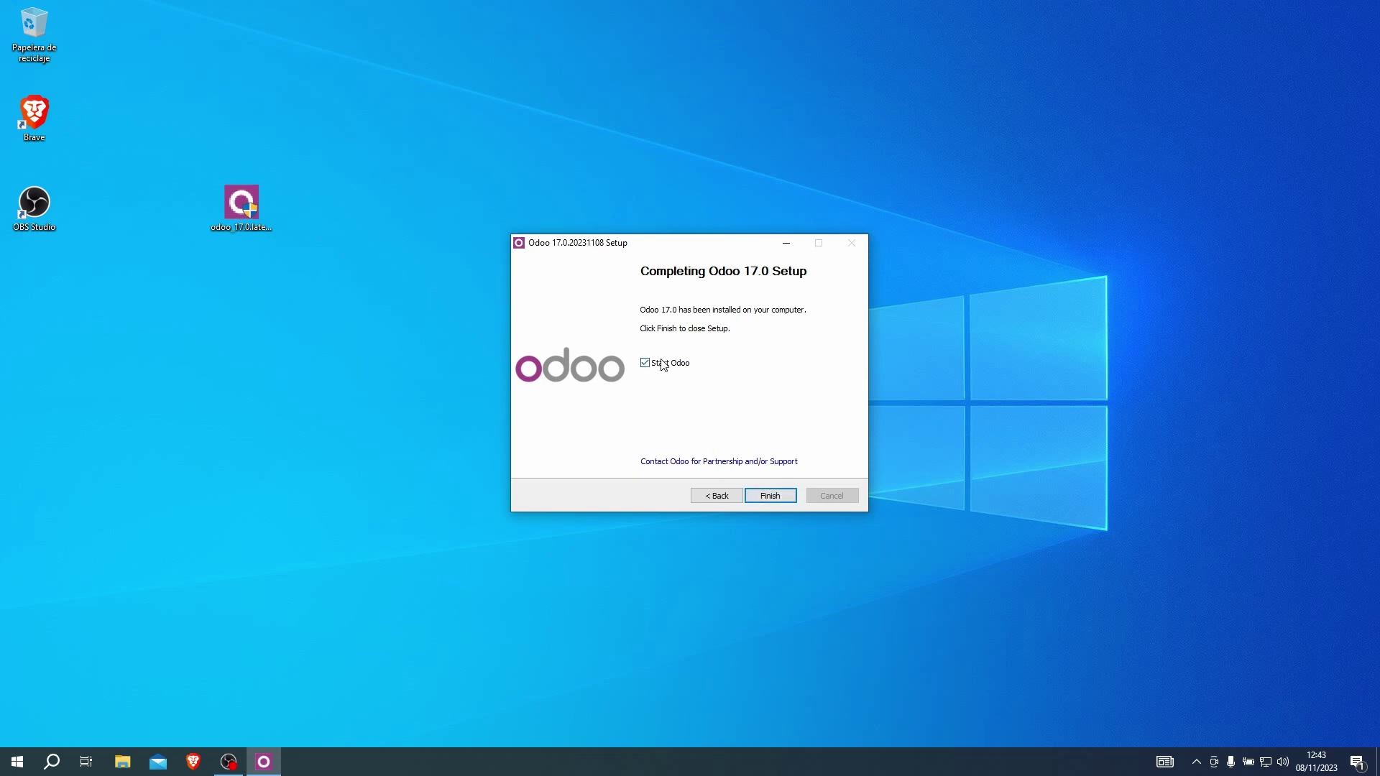
# Finish the installer with Start Odoo checked to launch the localhost:8069 database manager.
pyautogui.click(781, 498)
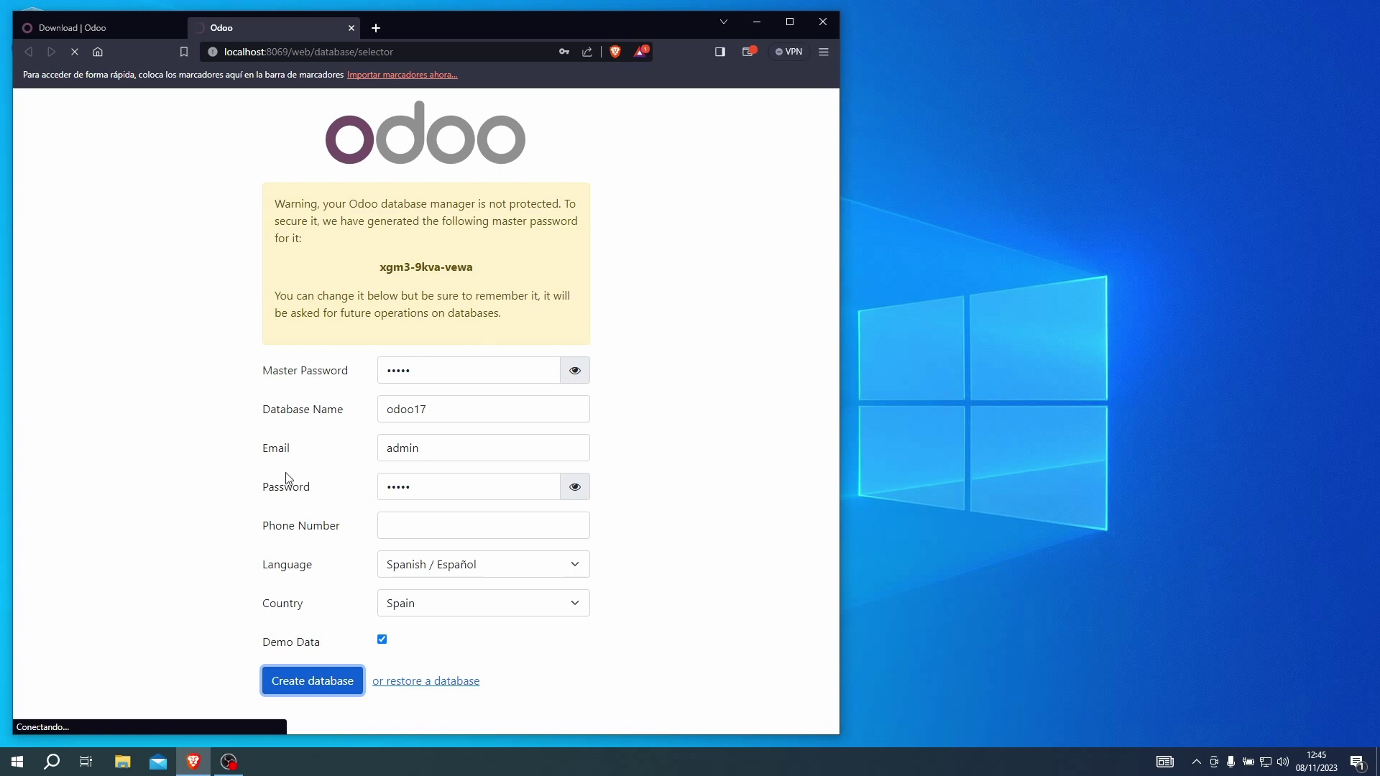
# Open Windows Services, widen its window and columns, and find the PostgreSQL_For_Odoo service.
pyautogui.click(16, 763)
pyautogui.write('servic')
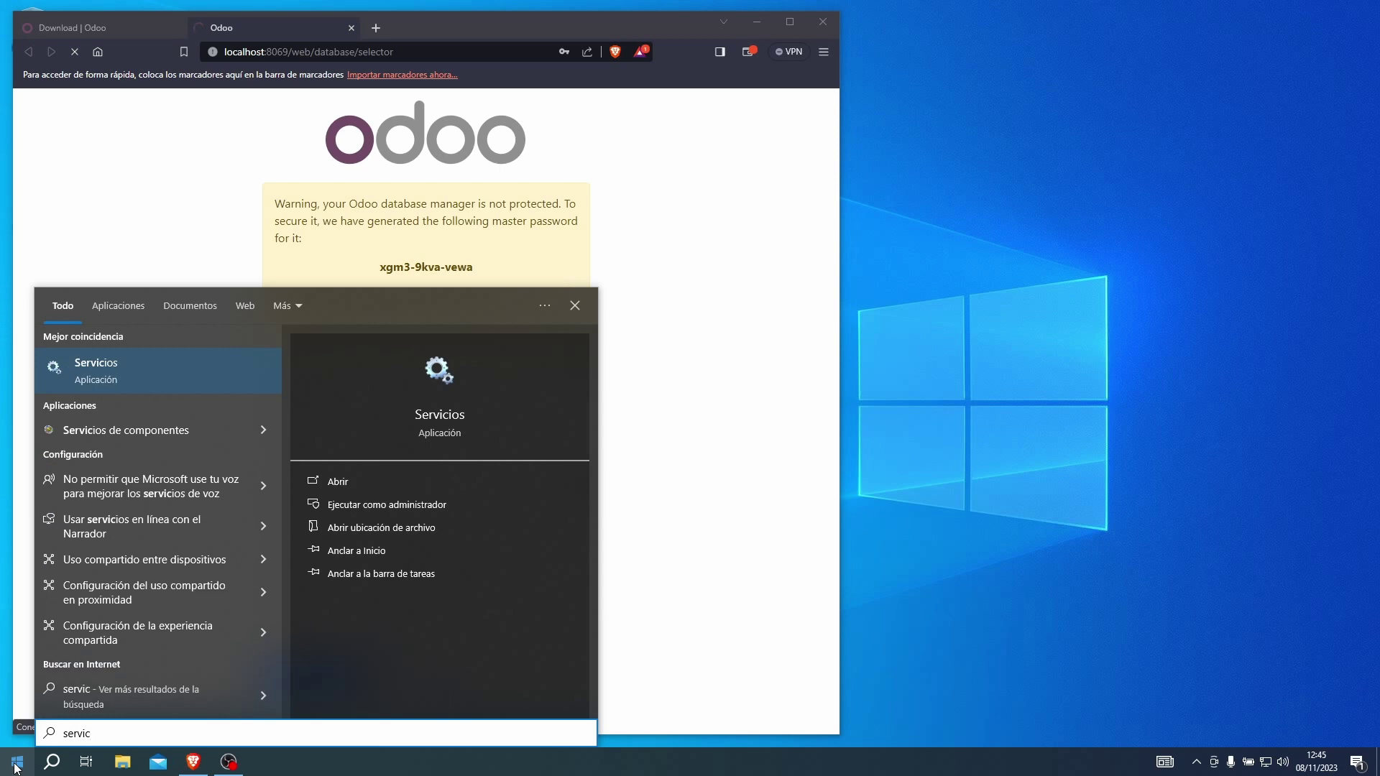
pyautogui.click(110, 379)
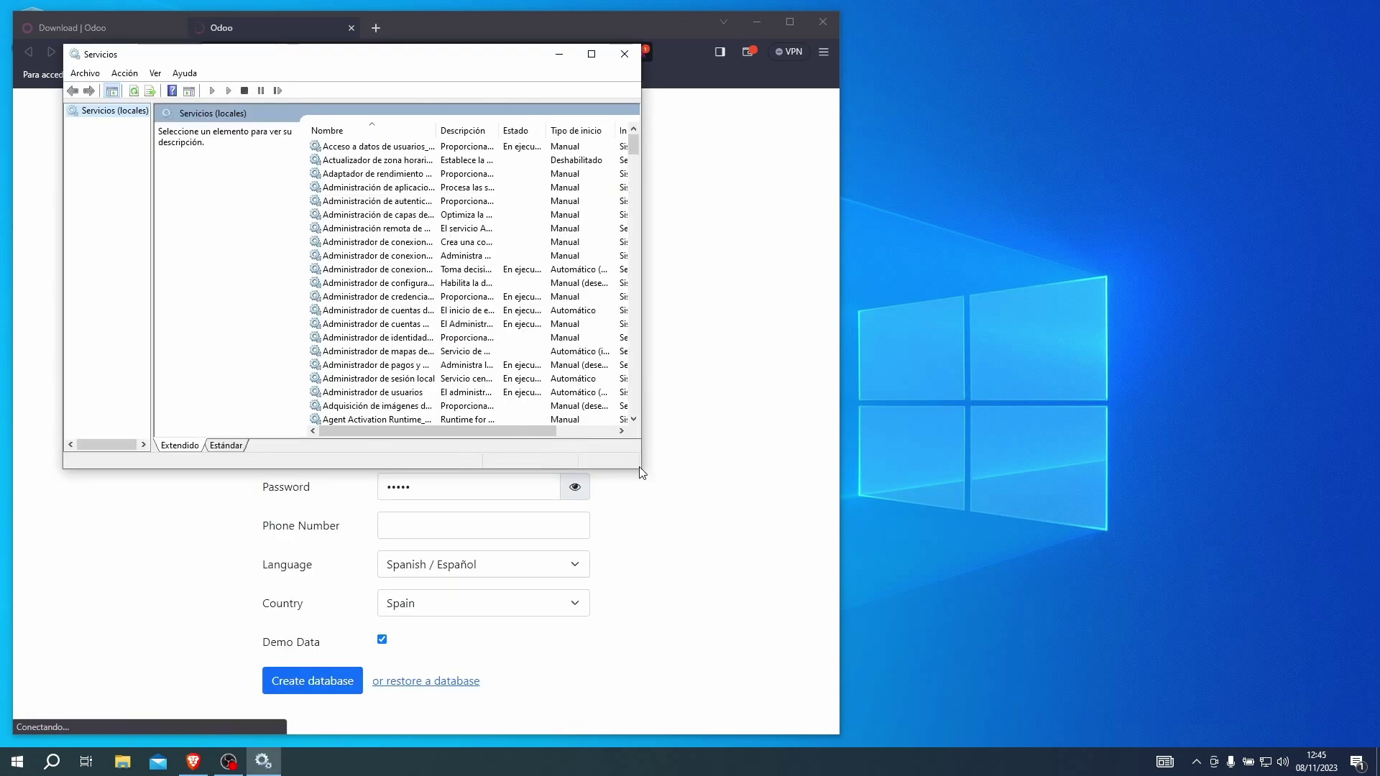
pyautogui.moveTo(637, 469); pyautogui.dragTo(709, 512)
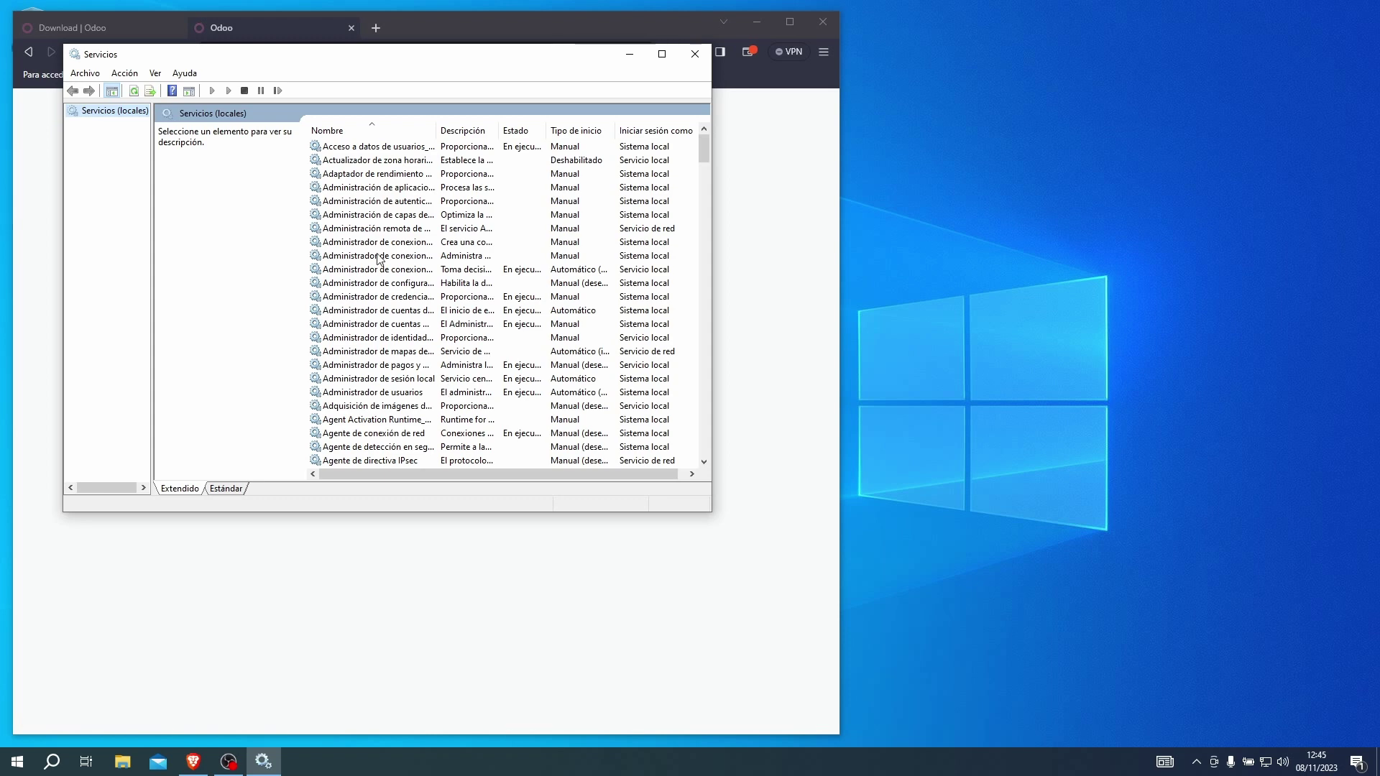
pyautogui.moveTo(436, 130); pyautogui.dragTo(488, 132)
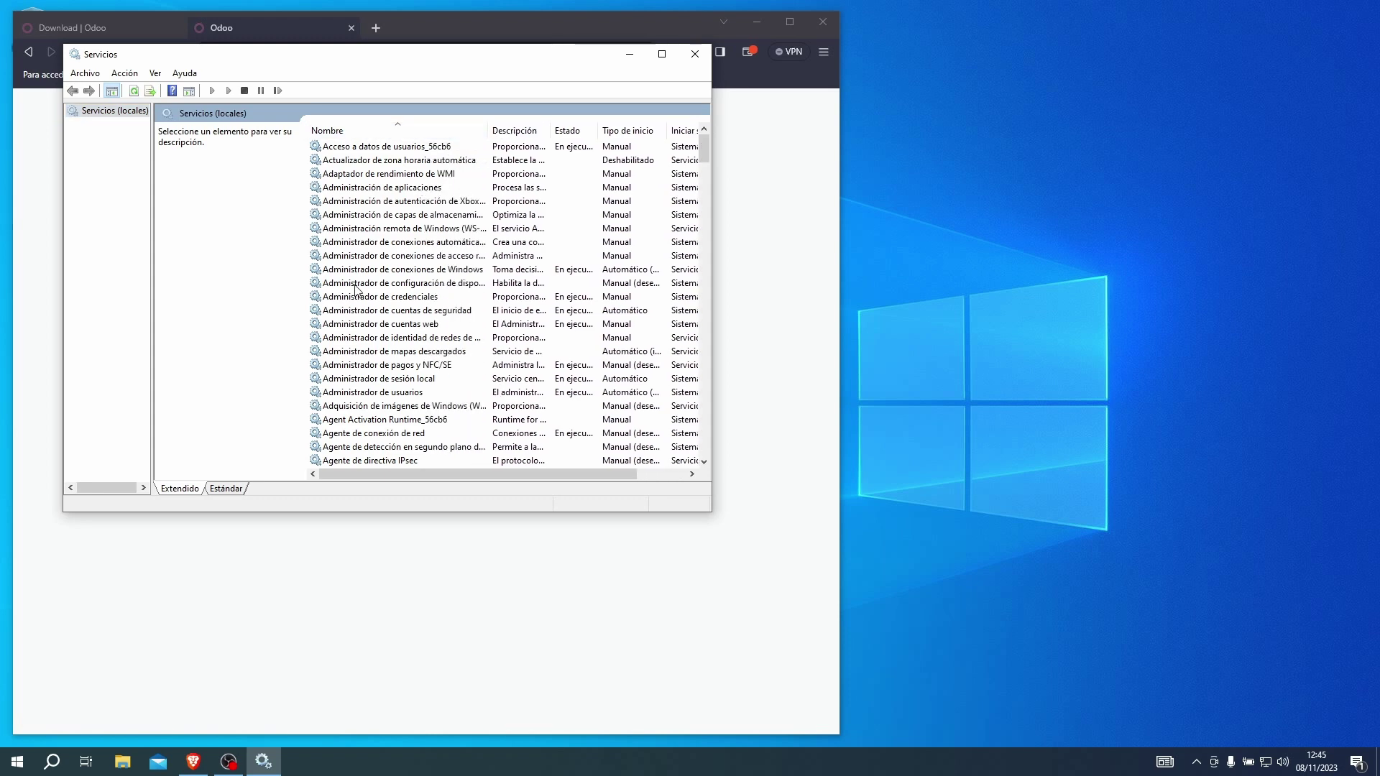
pyautogui.click(375, 289)
pyautogui.write('postgre')
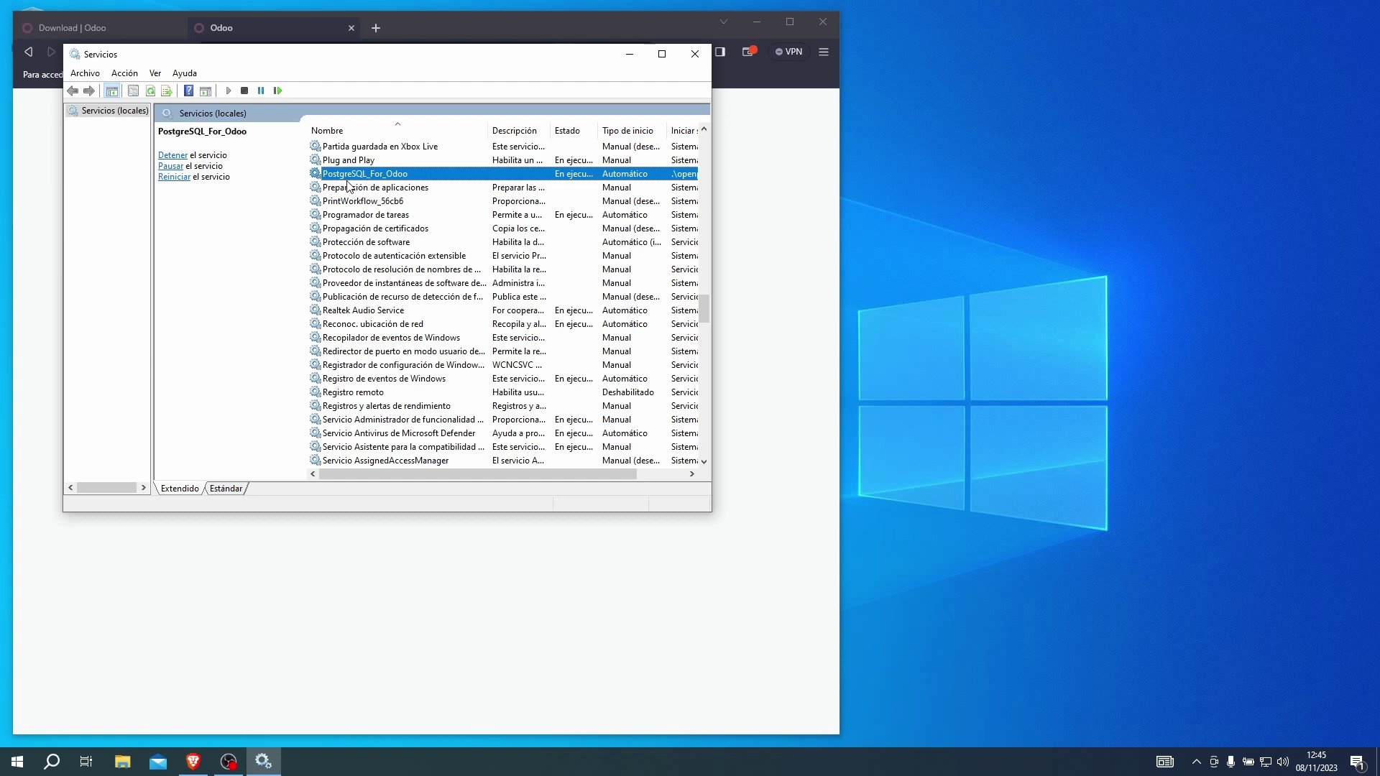
pyautogui.moveTo(597, 124); pyautogui.dragTo(630, 124)
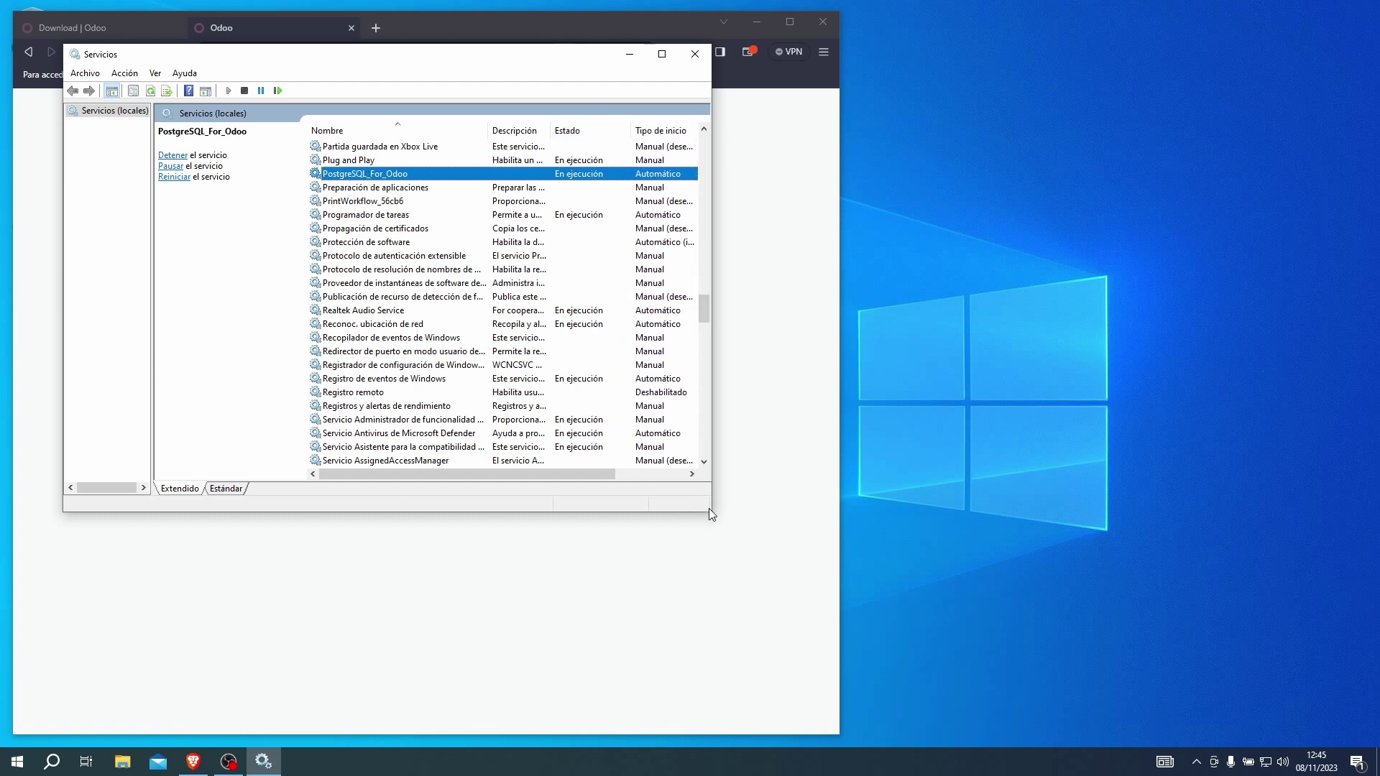
pyautogui.moveTo(712, 512); pyautogui.dragTo(781, 522)
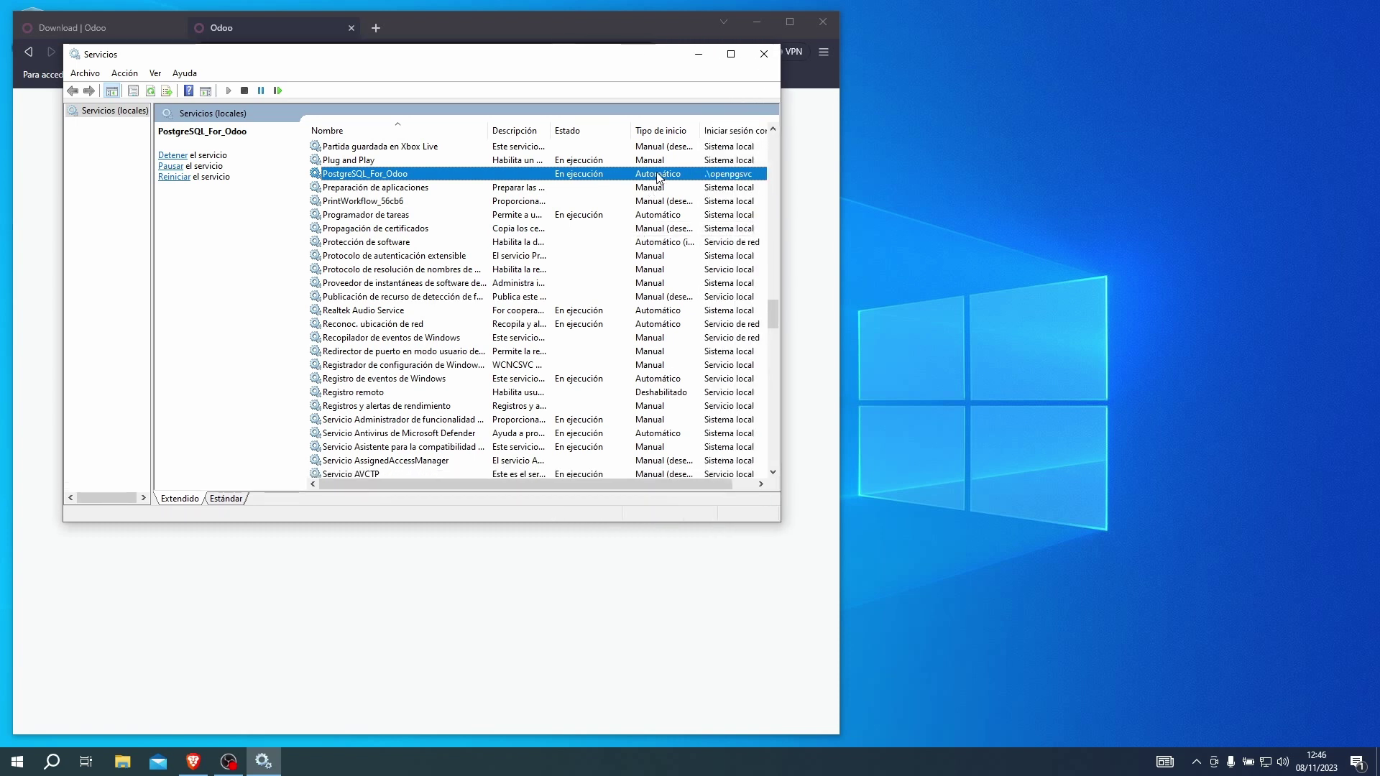
# Set the odoo-server-17.0 service's startup type to Manual and apply it.
pyautogui.rightClick(450, 179)
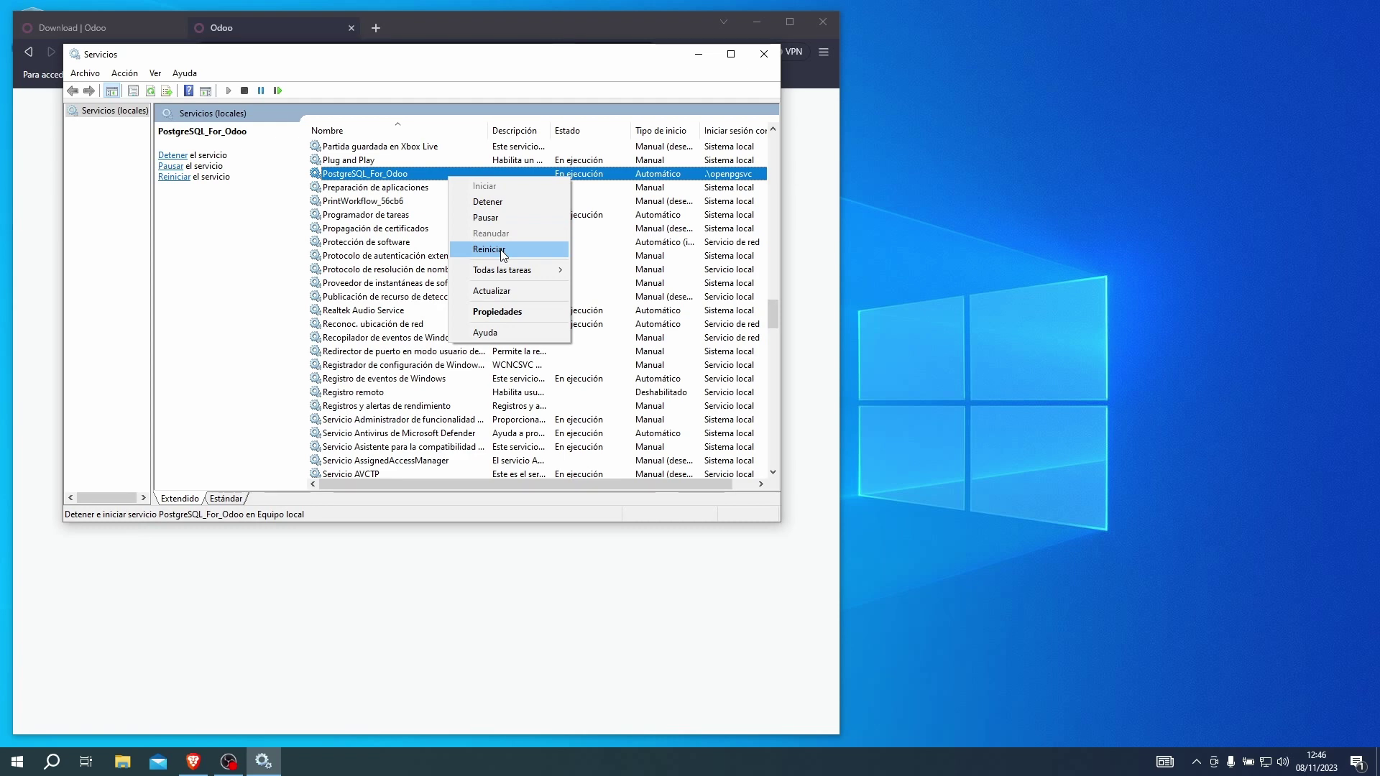
pyautogui.scroll(3, 431, 251)
pyautogui.click(392, 230)
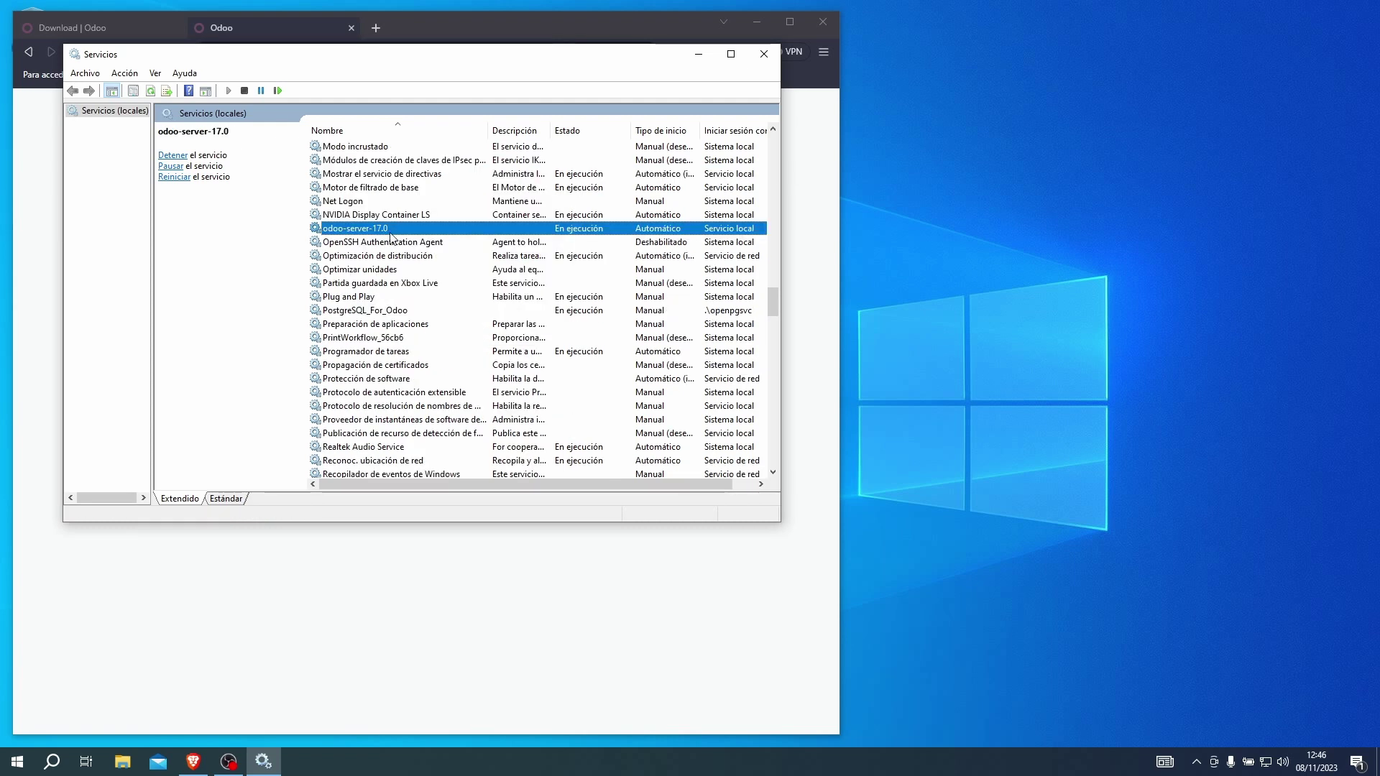
pyautogui.rightClick(495, 224)
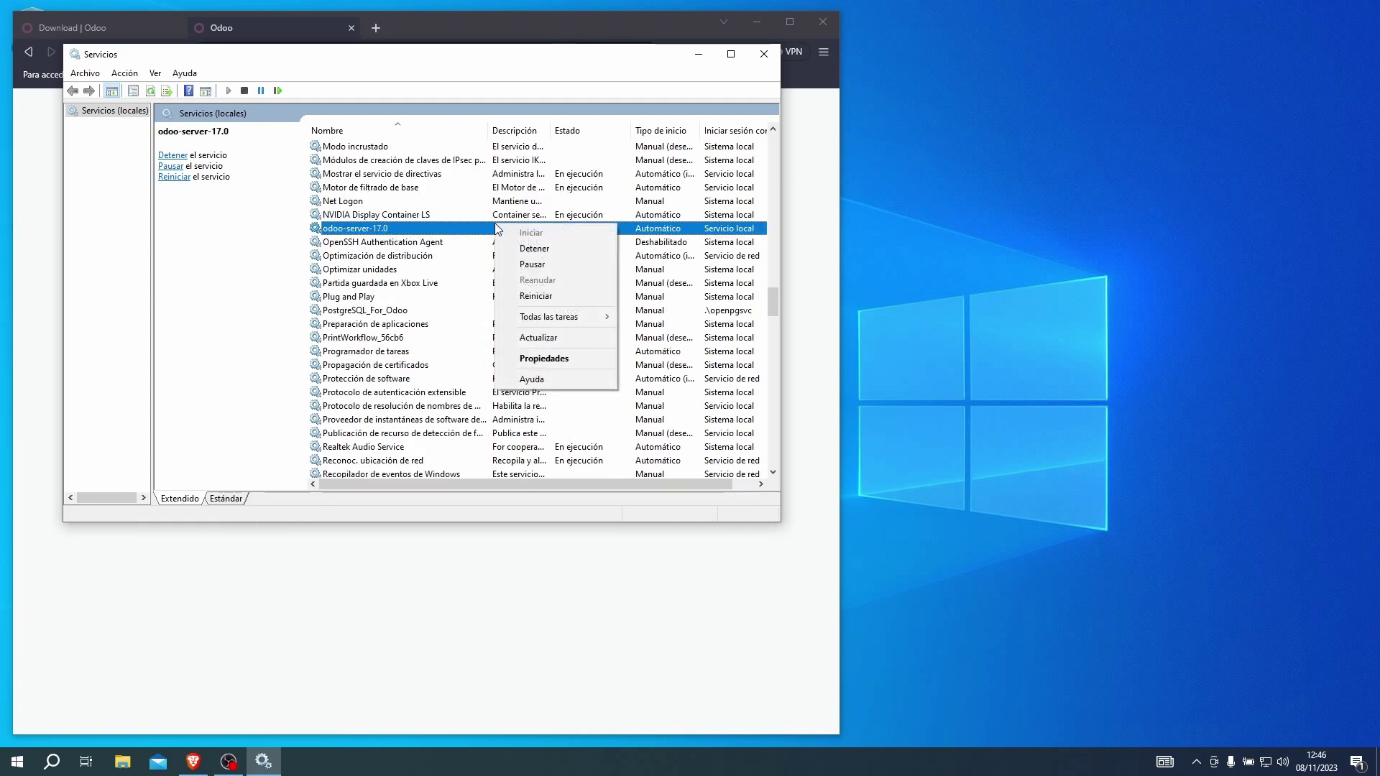
pyautogui.click(540, 359)
pyautogui.click(484, 268)
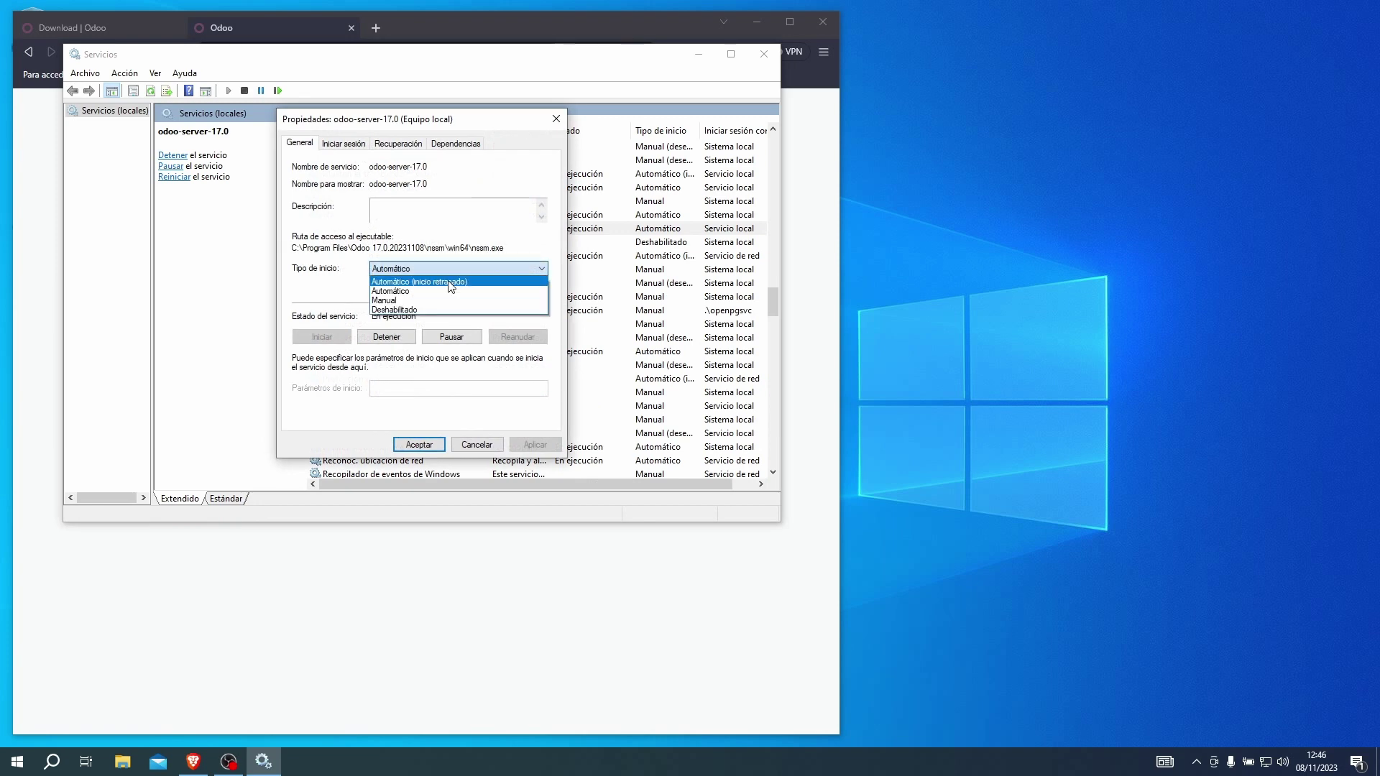
pyautogui.click(416, 303)
pyautogui.click(521, 445)
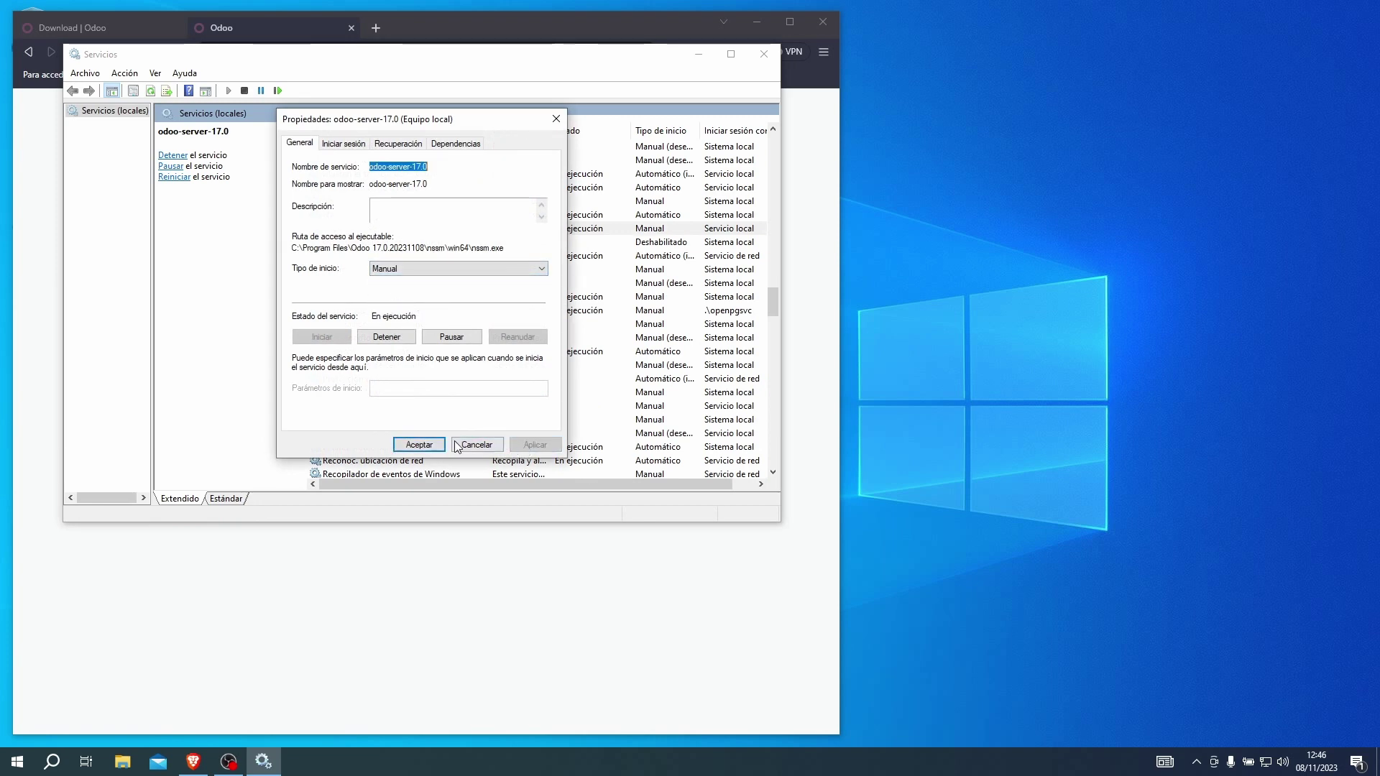
pyautogui.click(418, 444)
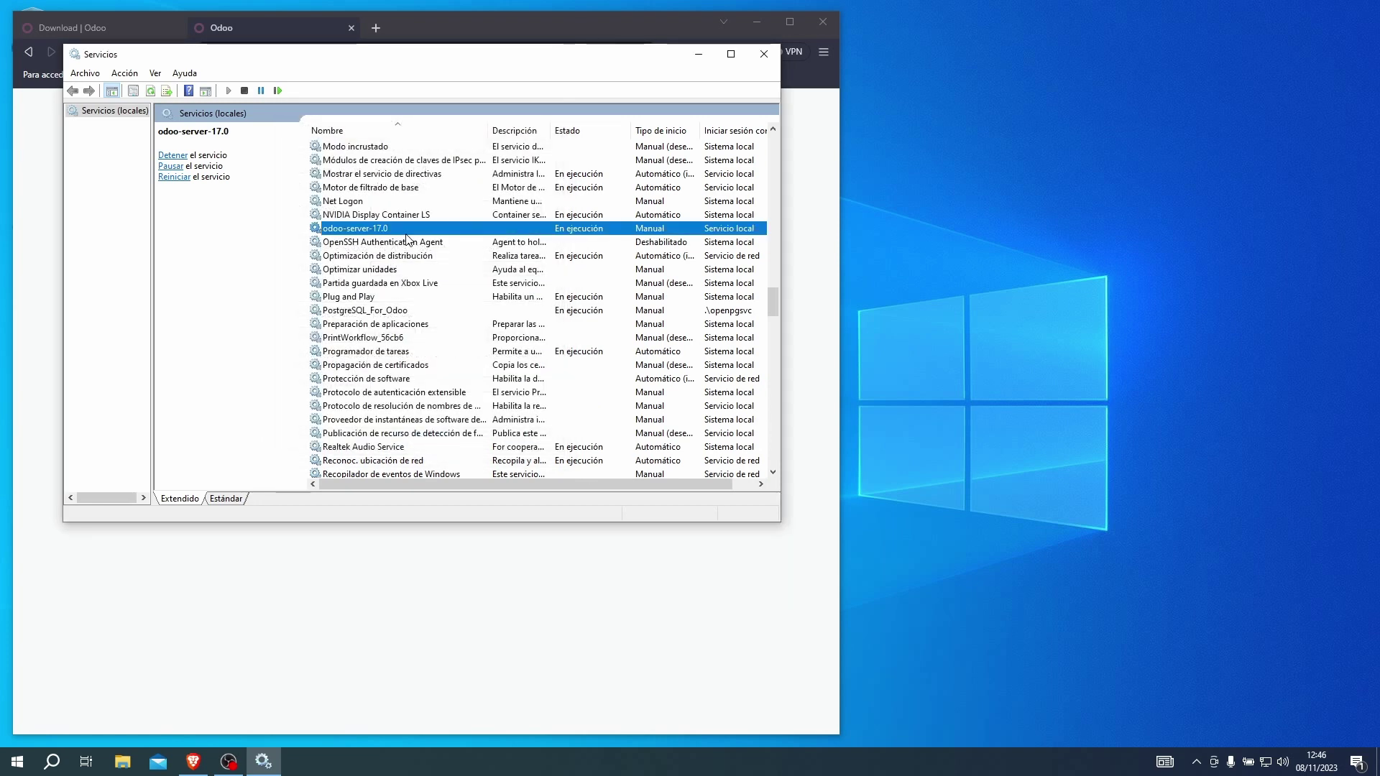
pyautogui.rightClick(415, 229)
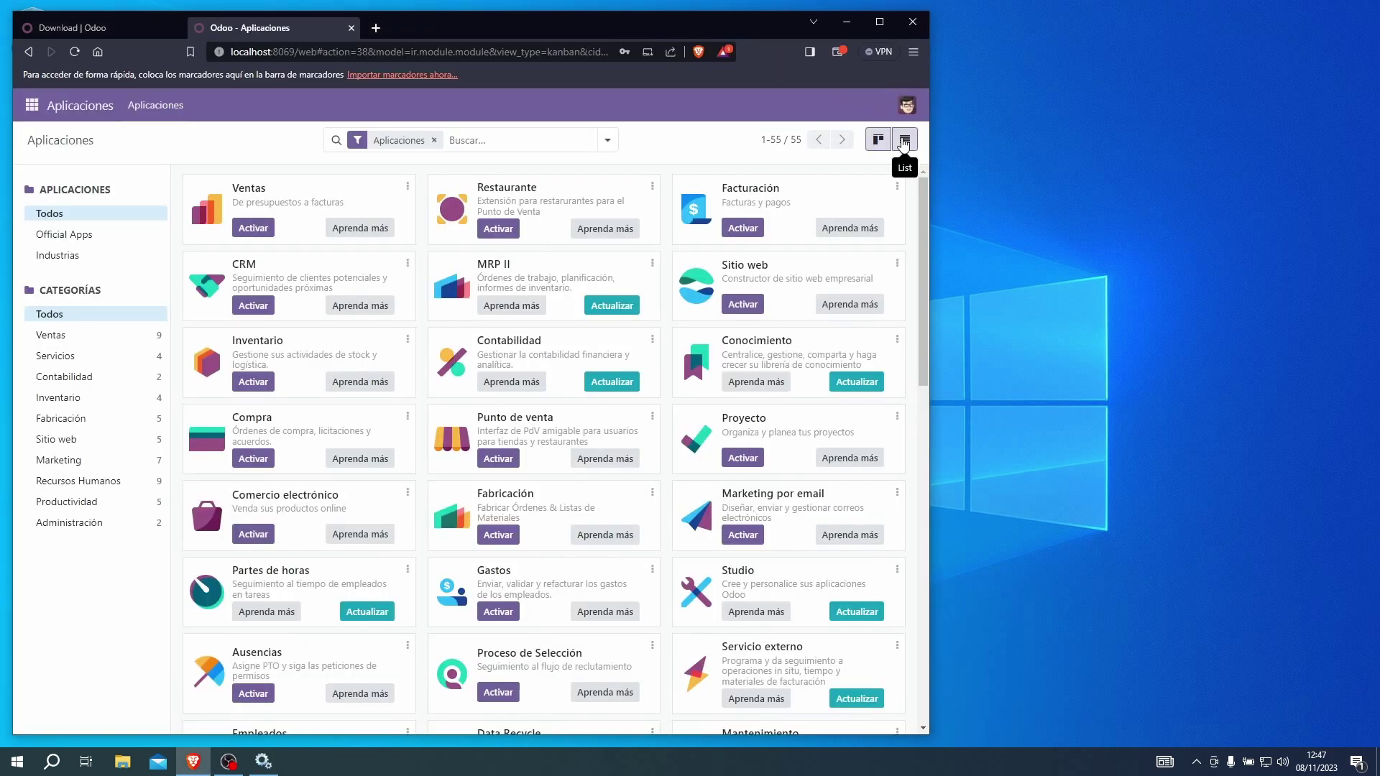
# In list view, activate Ventas, Restaurante, Facturación, CRM, Inventario, Compra and Punto de venta.
pyautogui.click(904, 140)
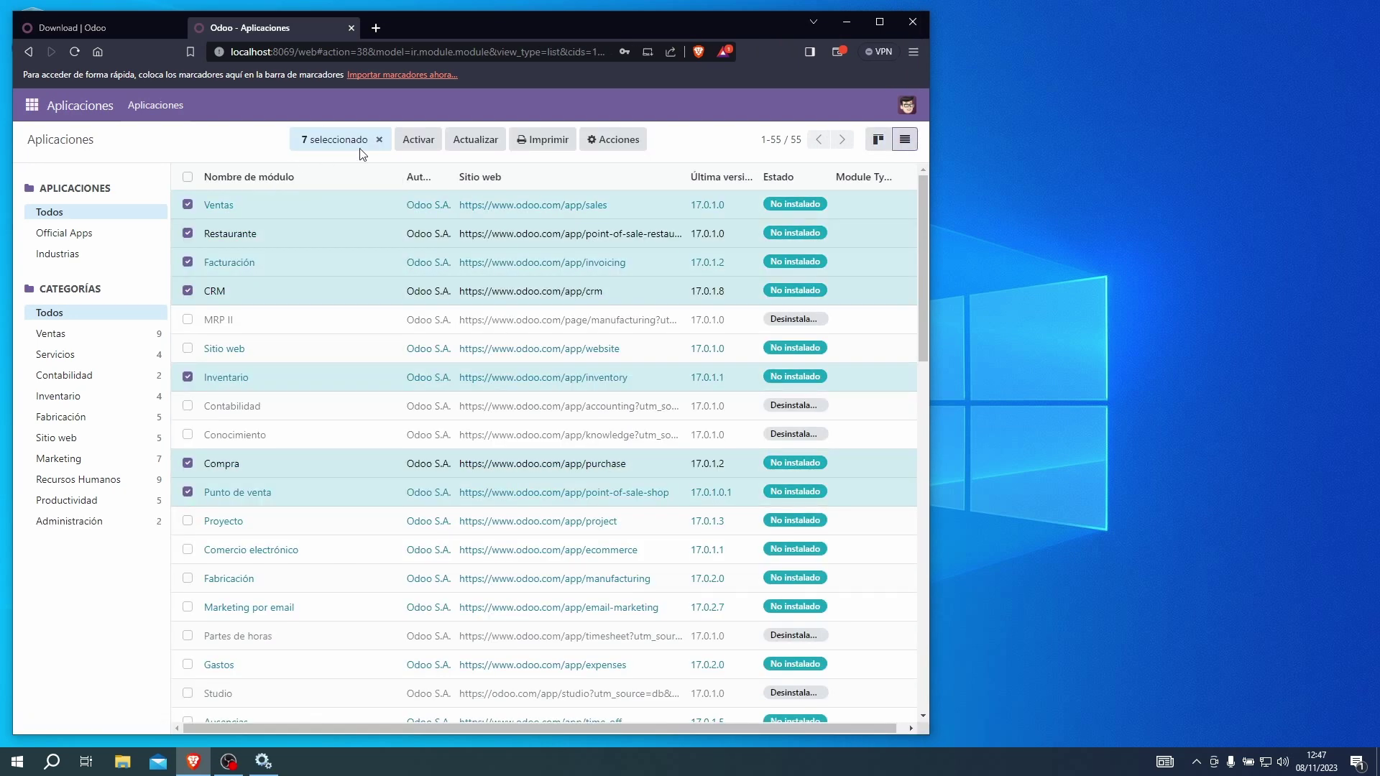
pyautogui.click(420, 148)
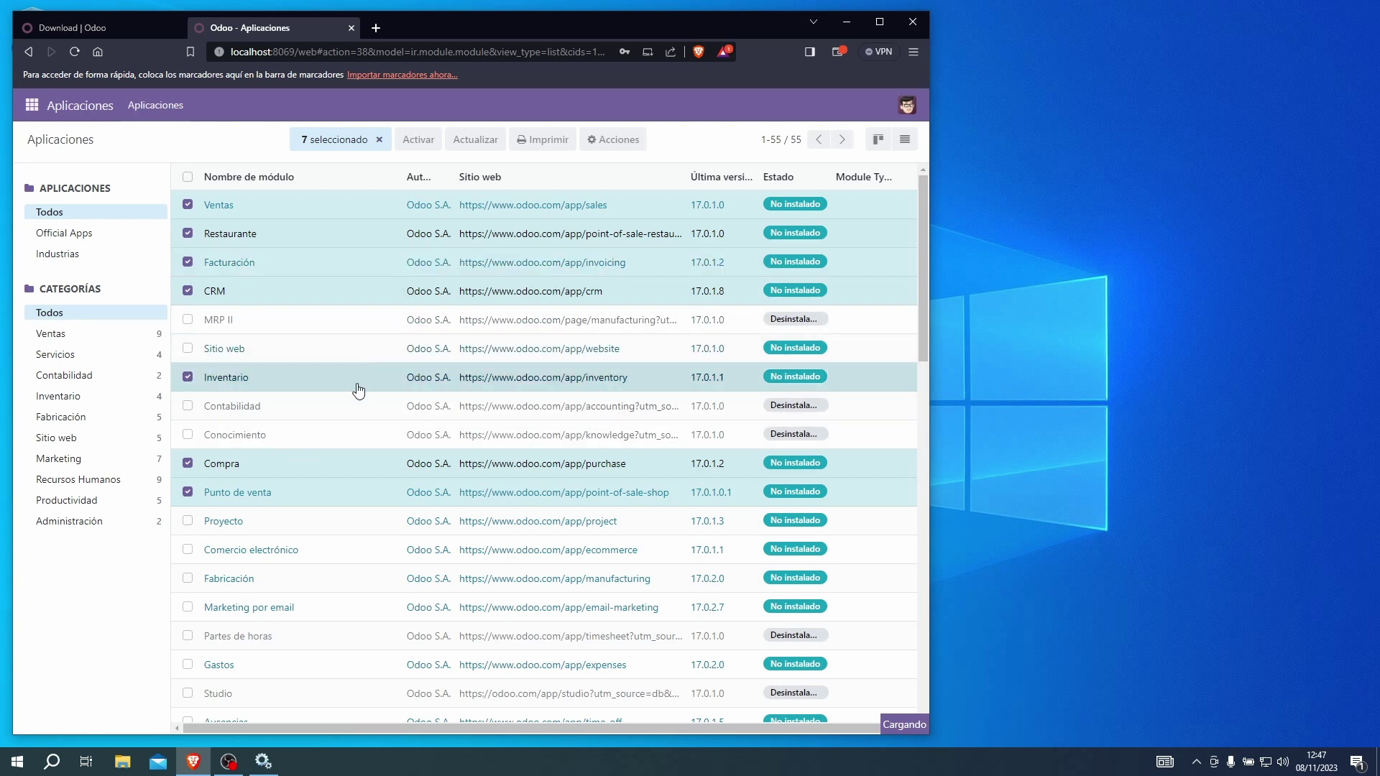
# Open File Explorer at C:\Archivos de programa\Odoo 17.0.20231108\server.
pyautogui.click(18, 763)
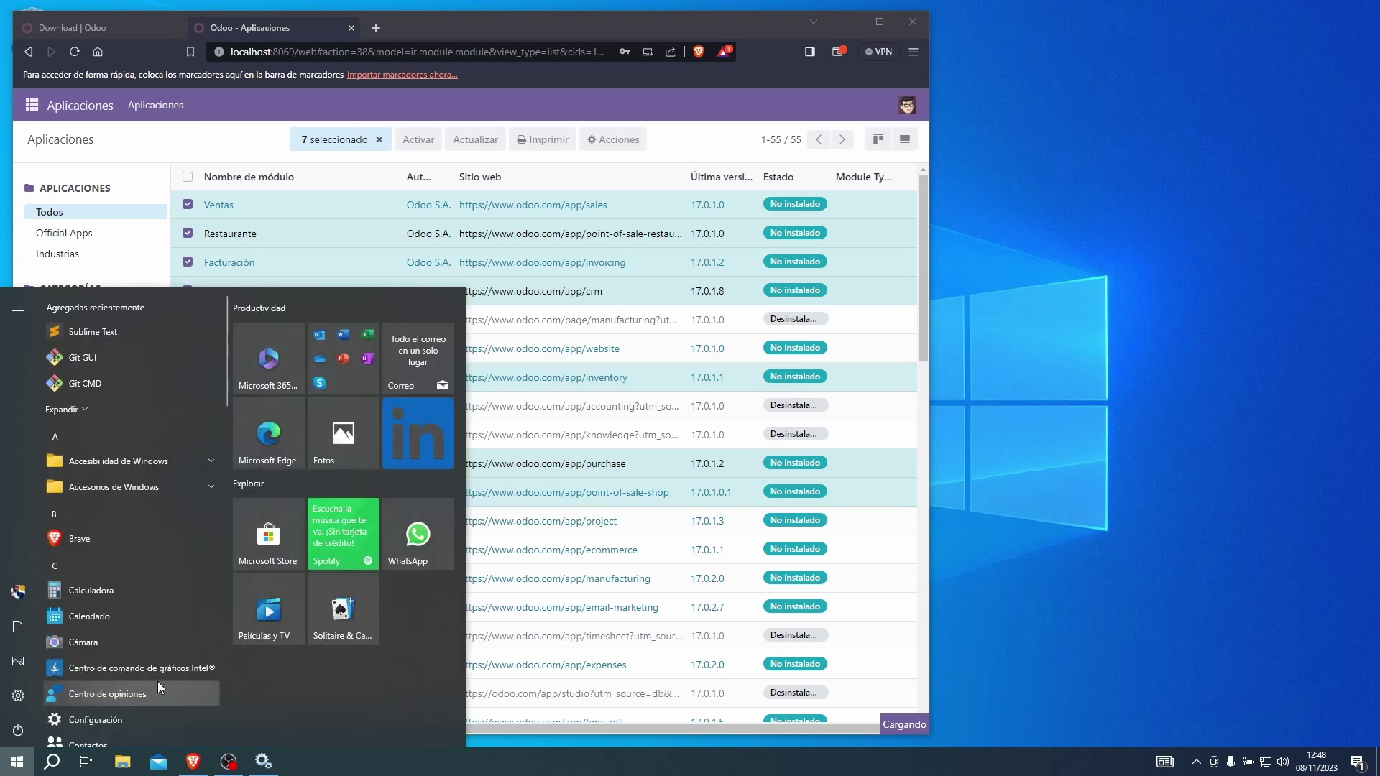
pyautogui.click(124, 762)
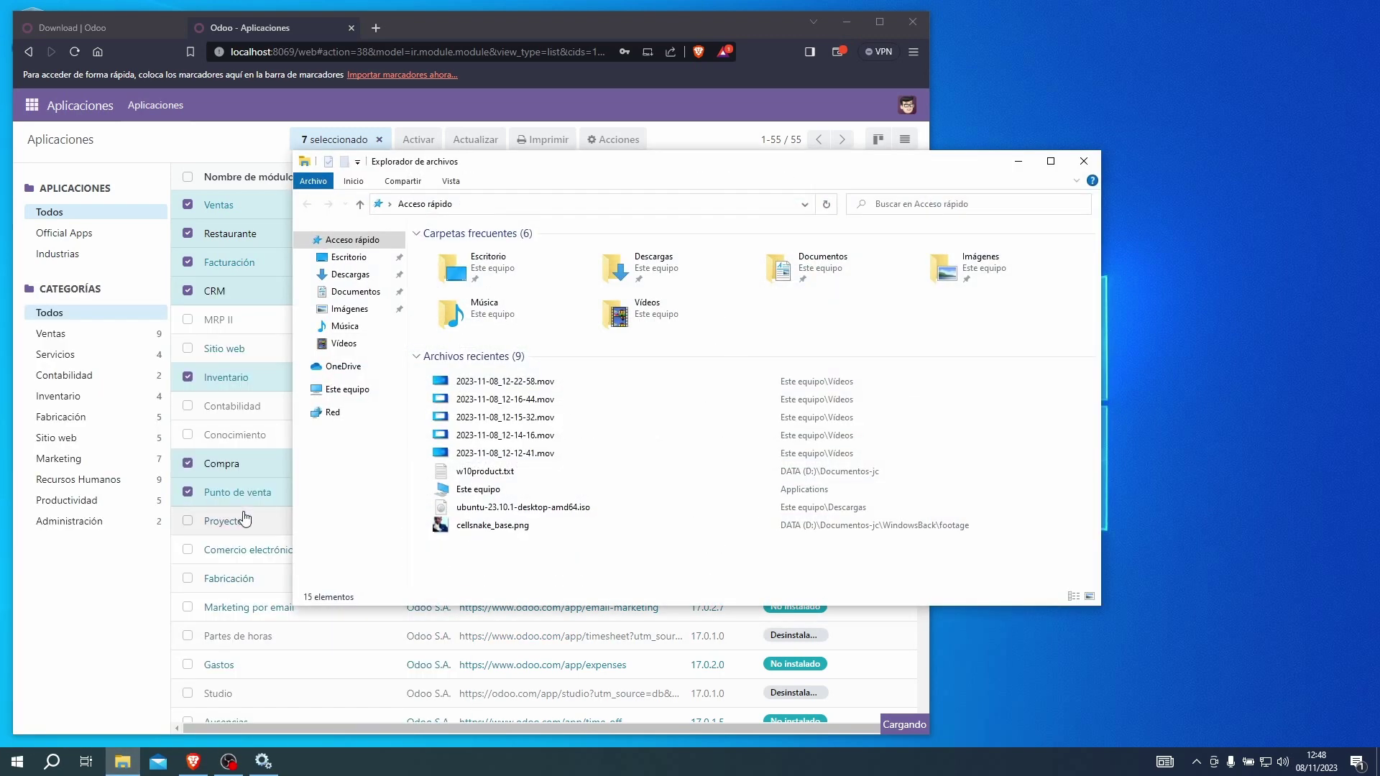
pyautogui.click(348, 390)
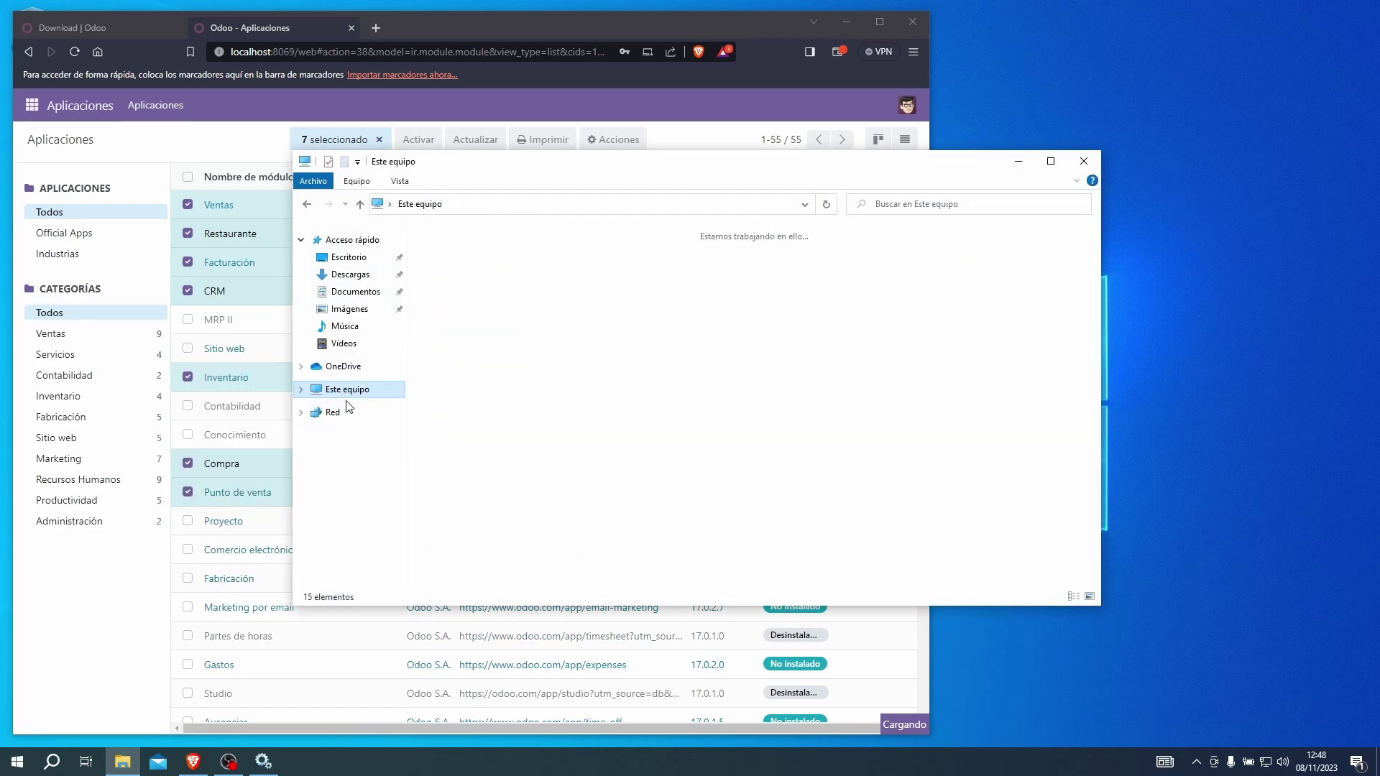
pyautogui.doubleClick(497, 403)
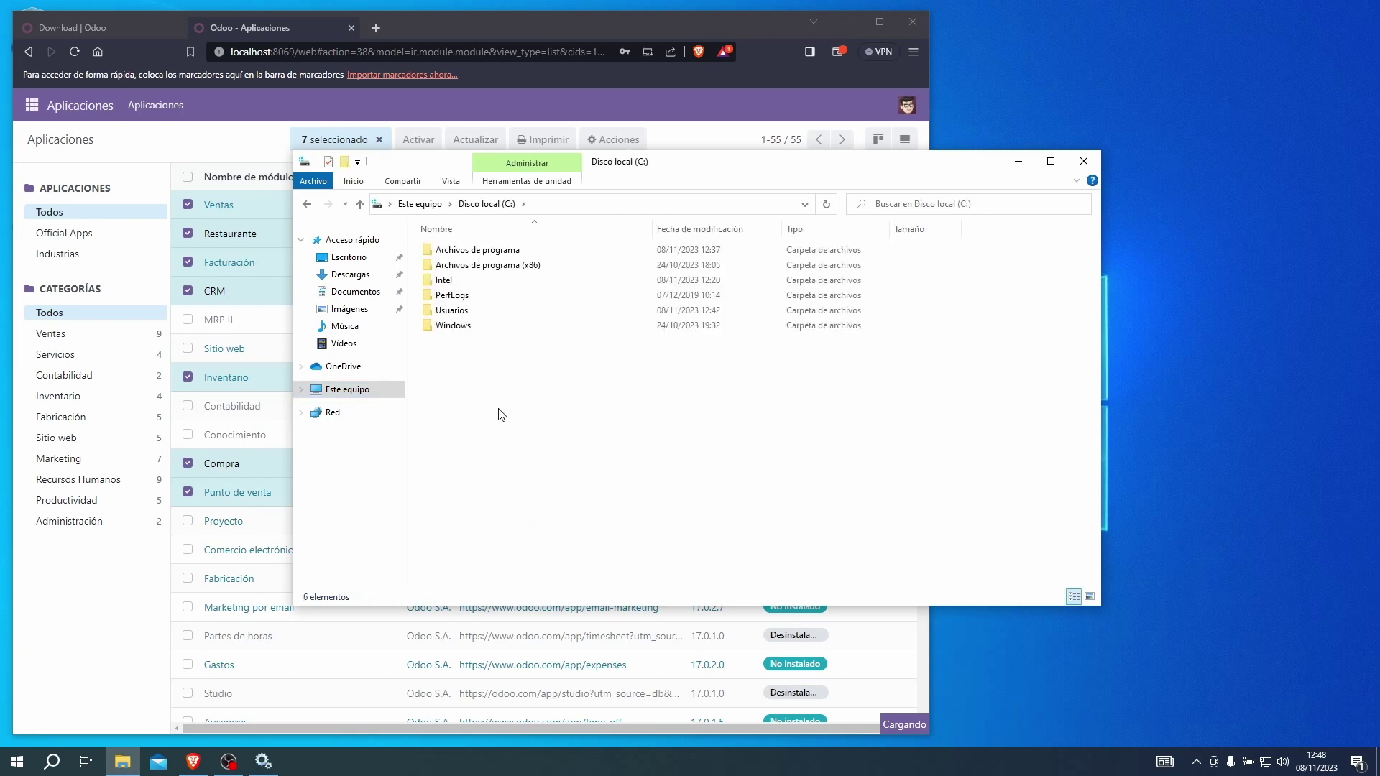
pyautogui.doubleClick(477, 250)
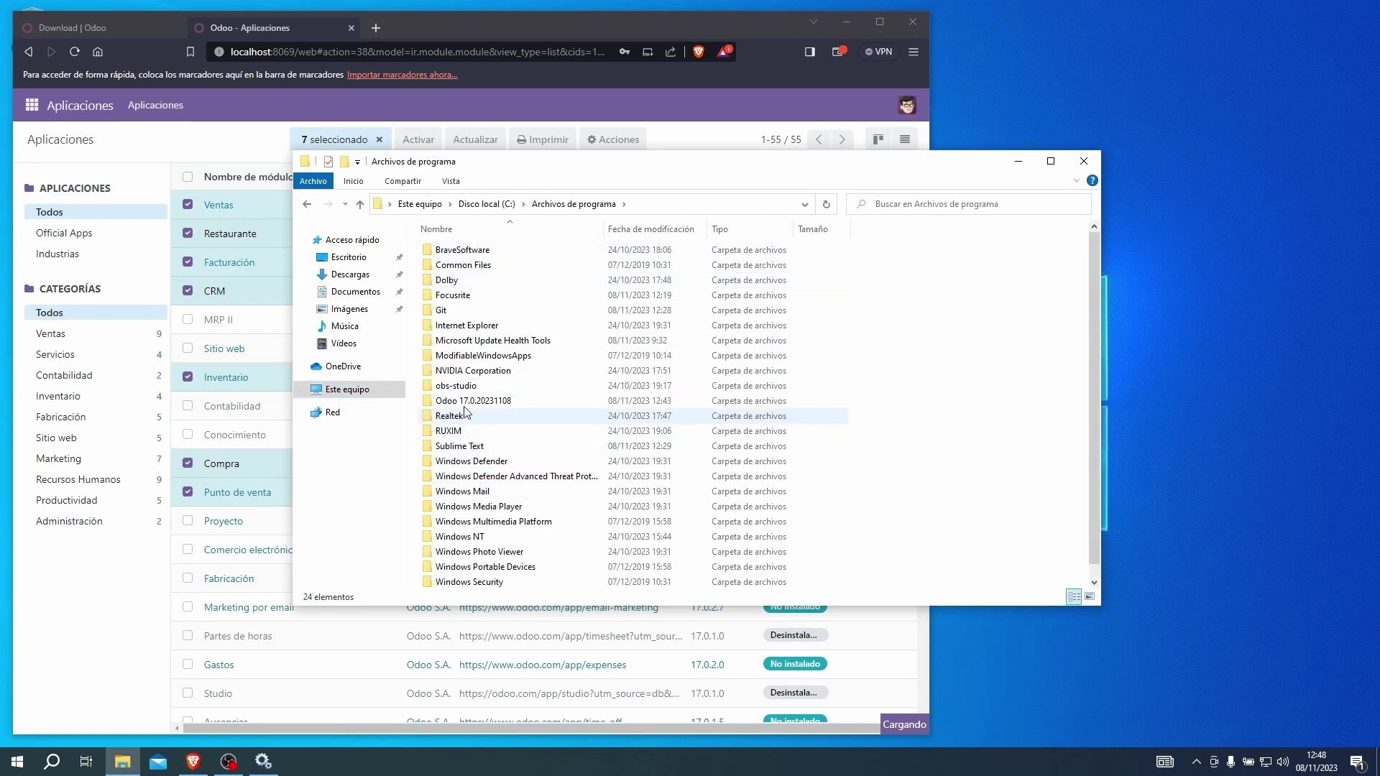
pyautogui.doubleClick(466, 402)
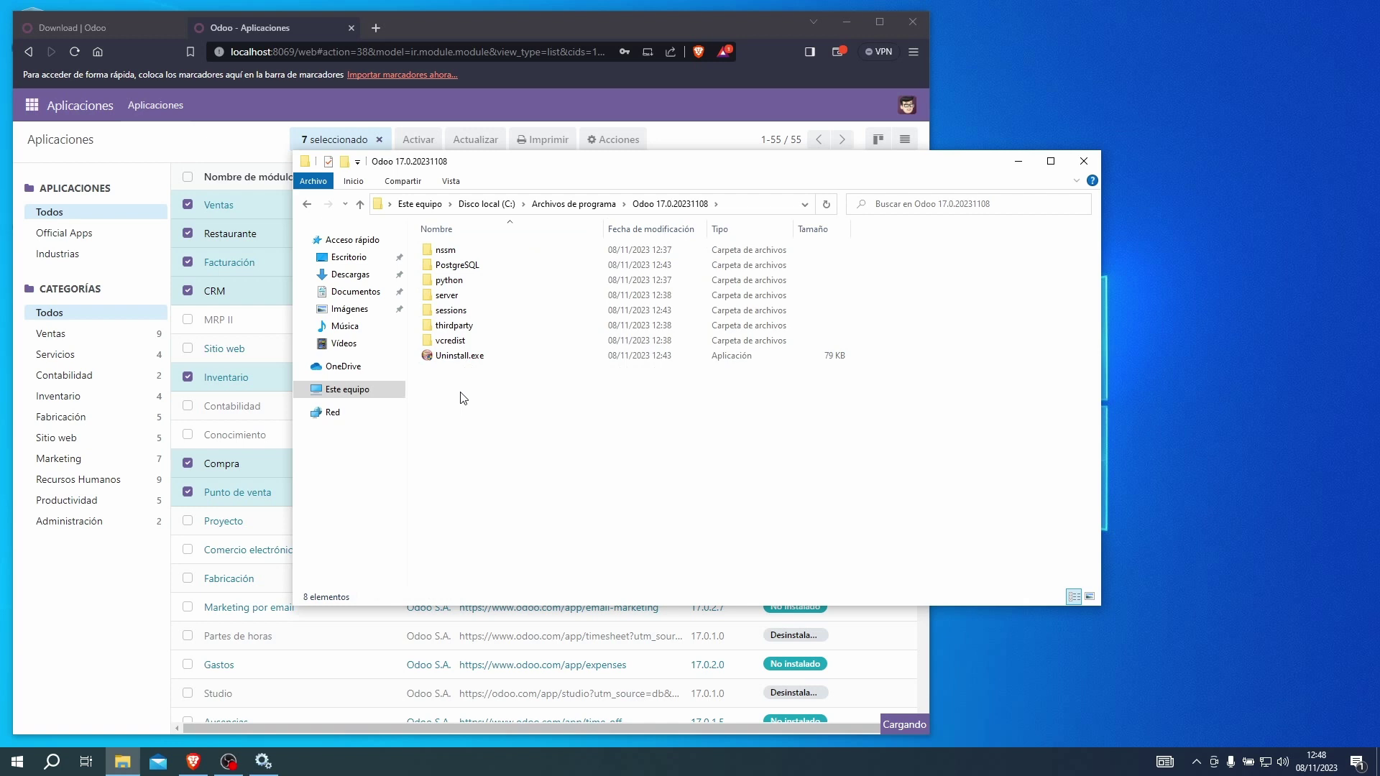
pyautogui.doubleClick(462, 297)
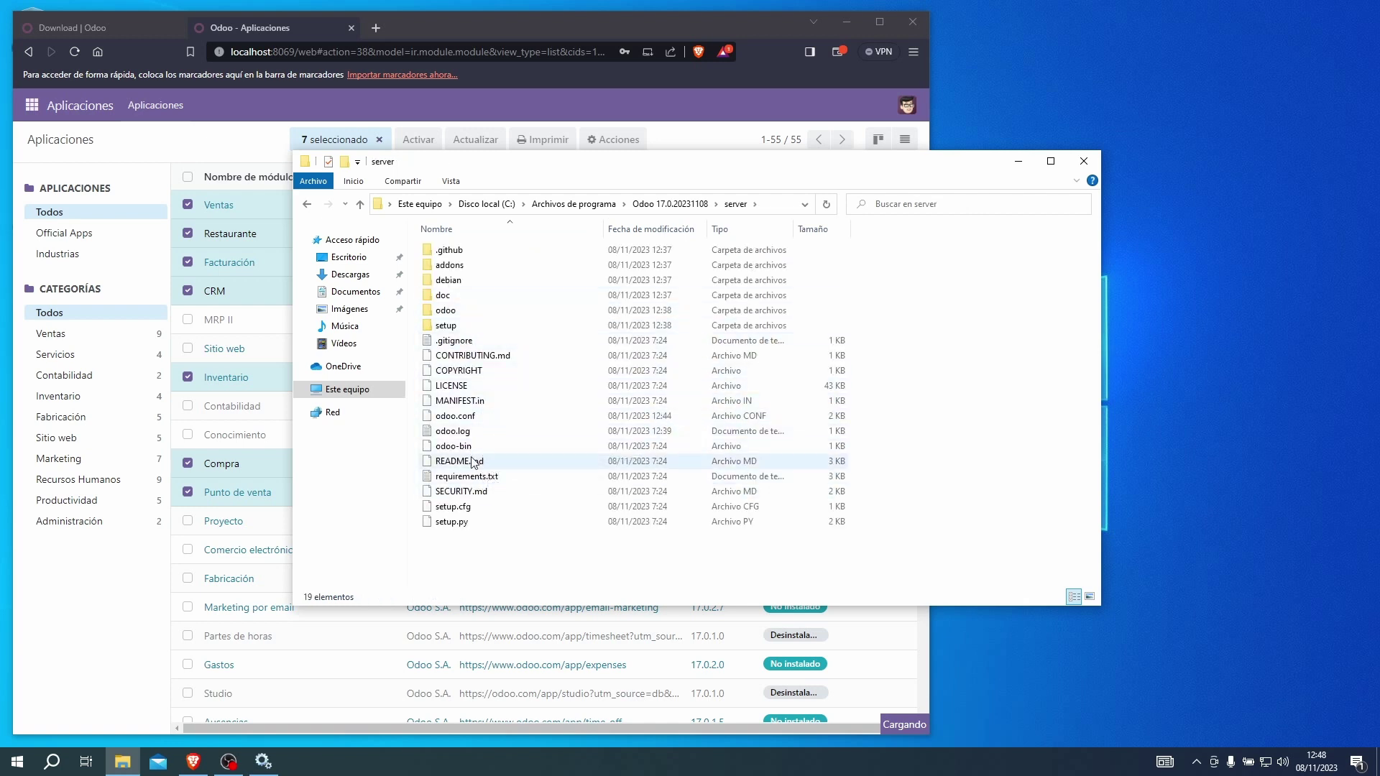
# Open and close odoo.log to check the server log, then select odoo.conf.
pyautogui.click(471, 433)
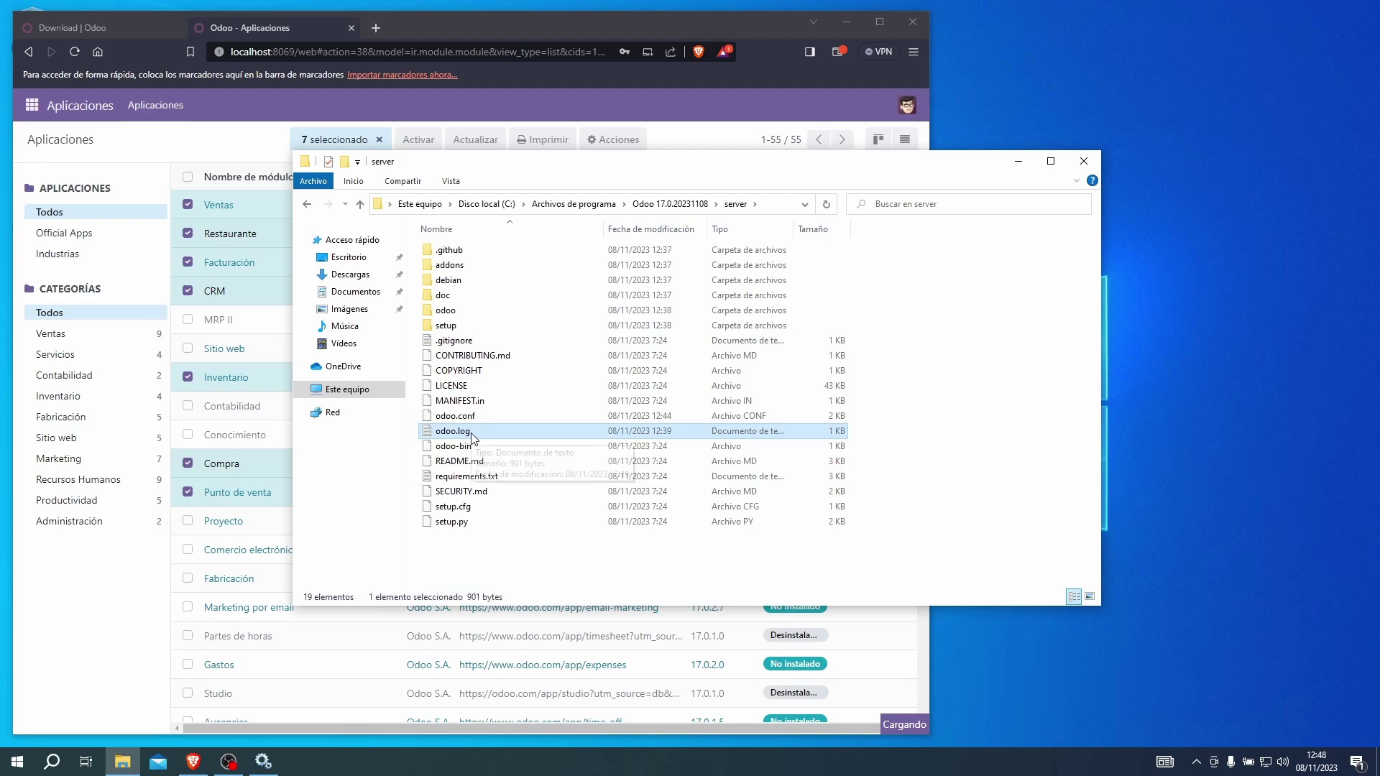
pyautogui.doubleClick(461, 434)
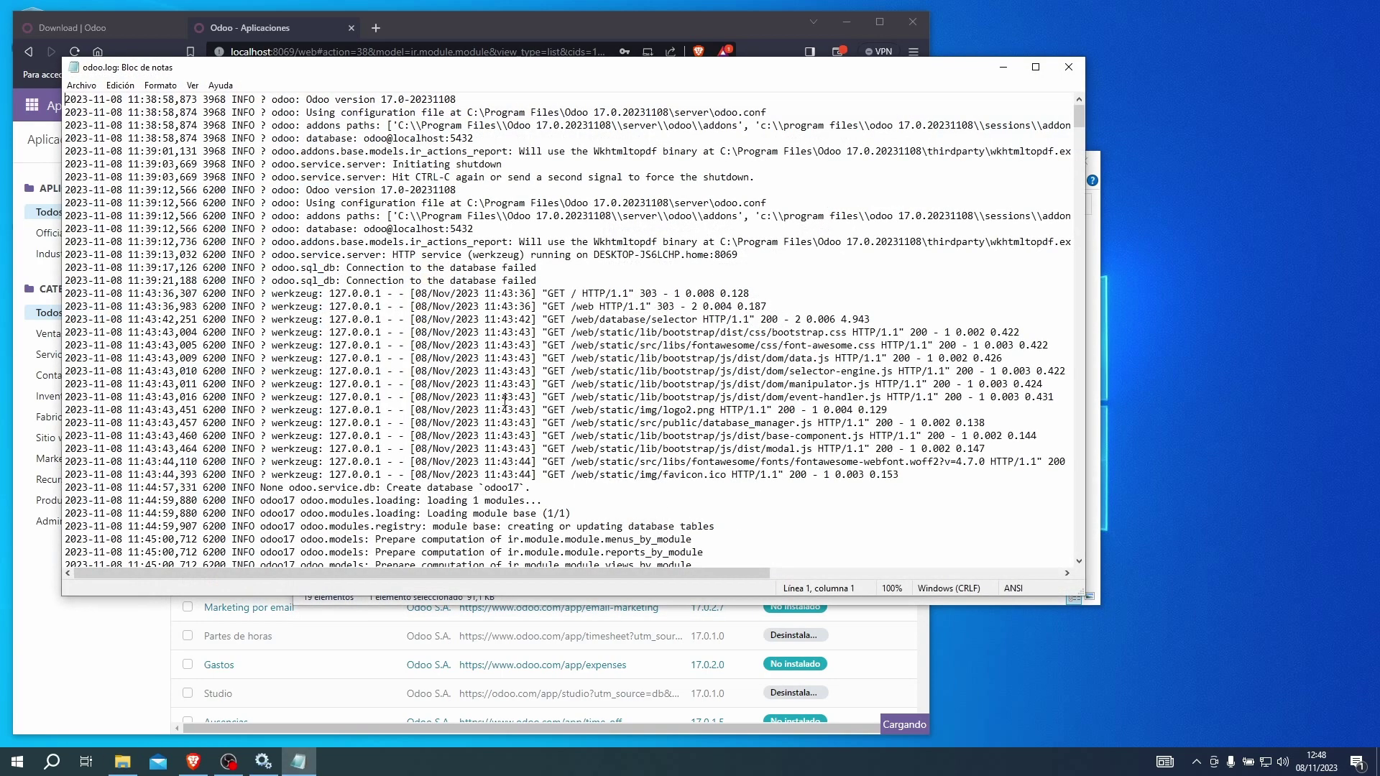
pyautogui.click(1069, 67)
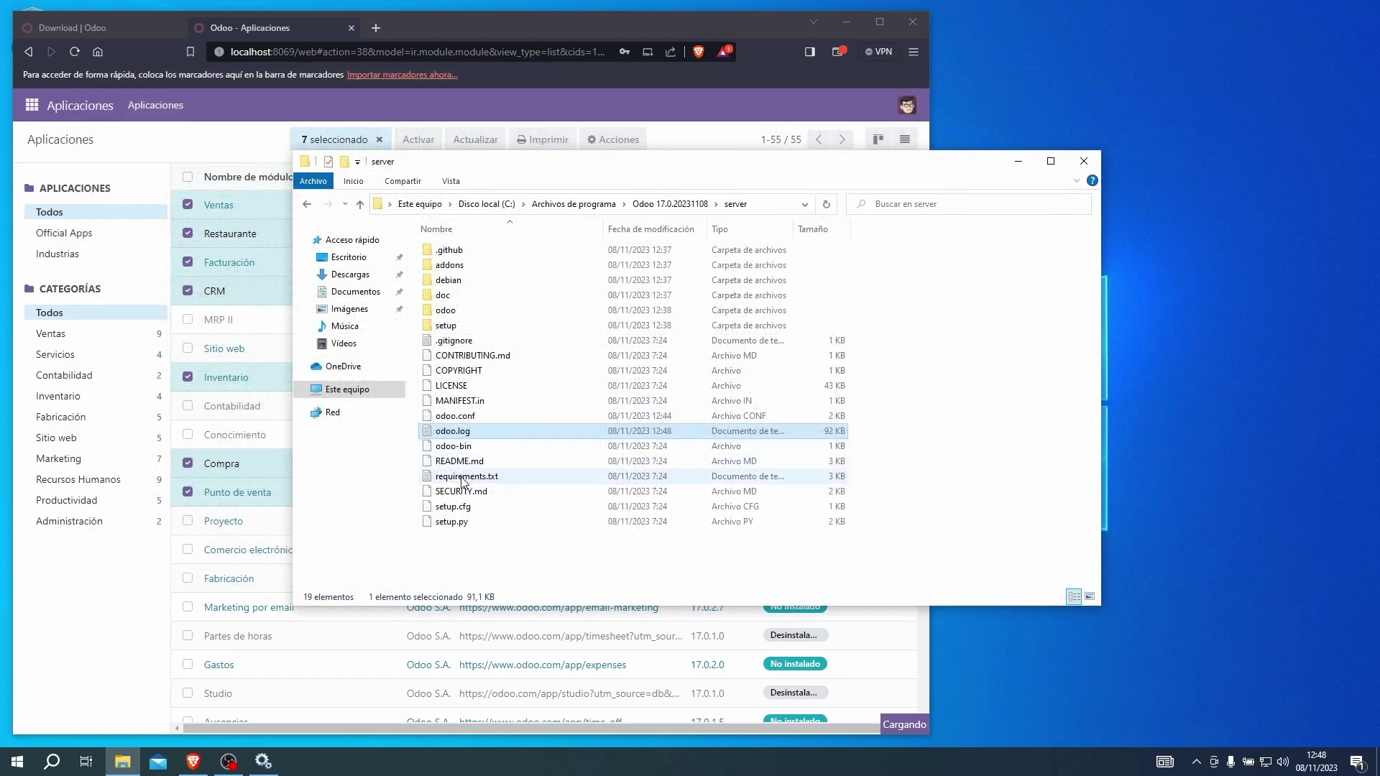
pyautogui.click(459, 554)
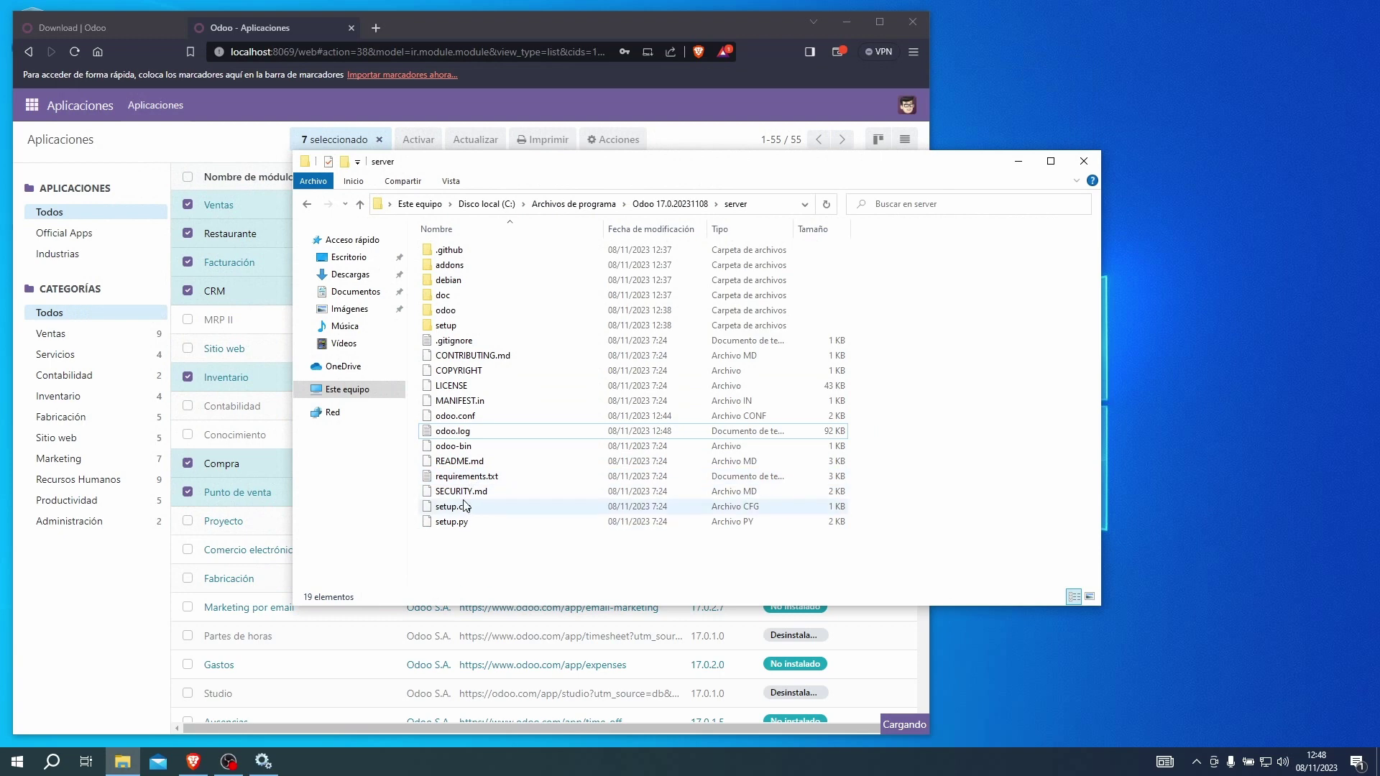
pyautogui.click(459, 419)
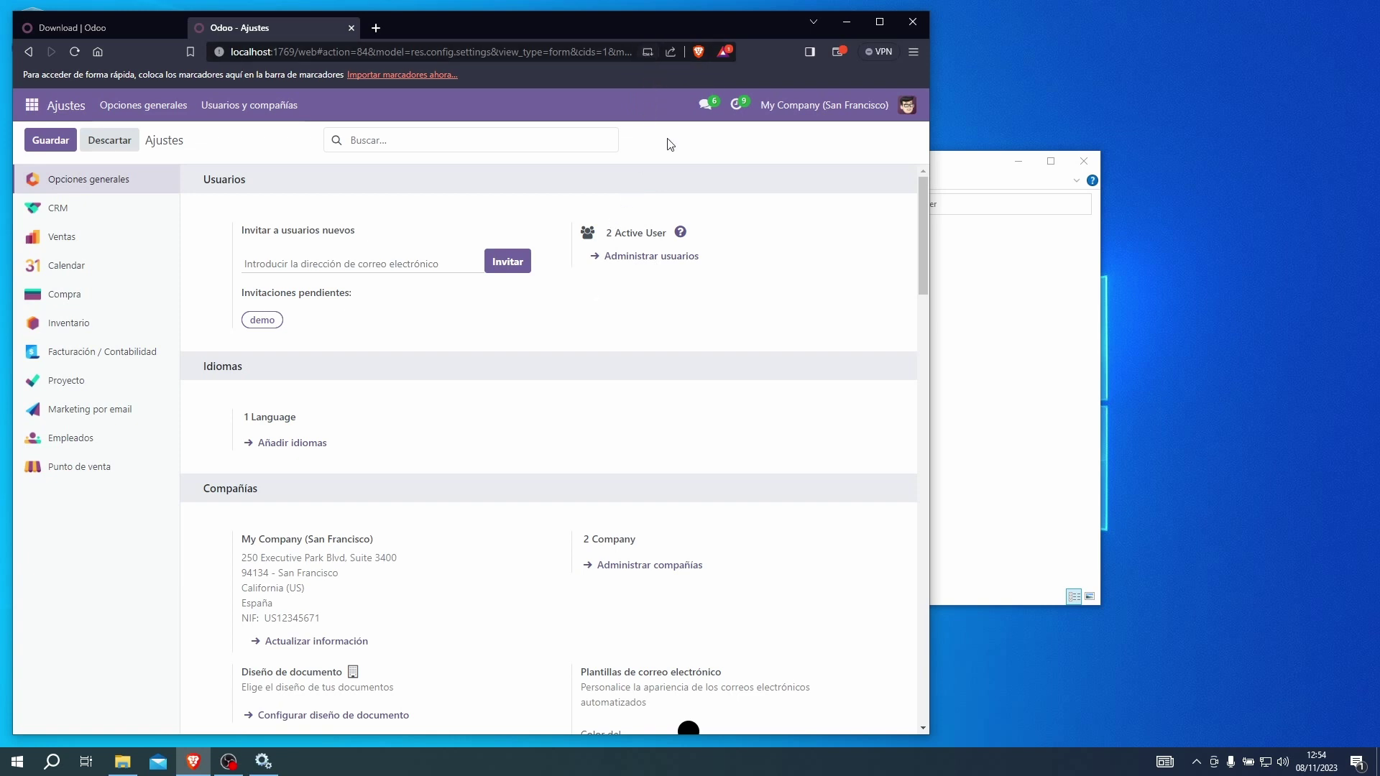
# Install the Odoo site as a Brave desktop app, then minimize Brave and close the app window.
pyautogui.click(646, 53)
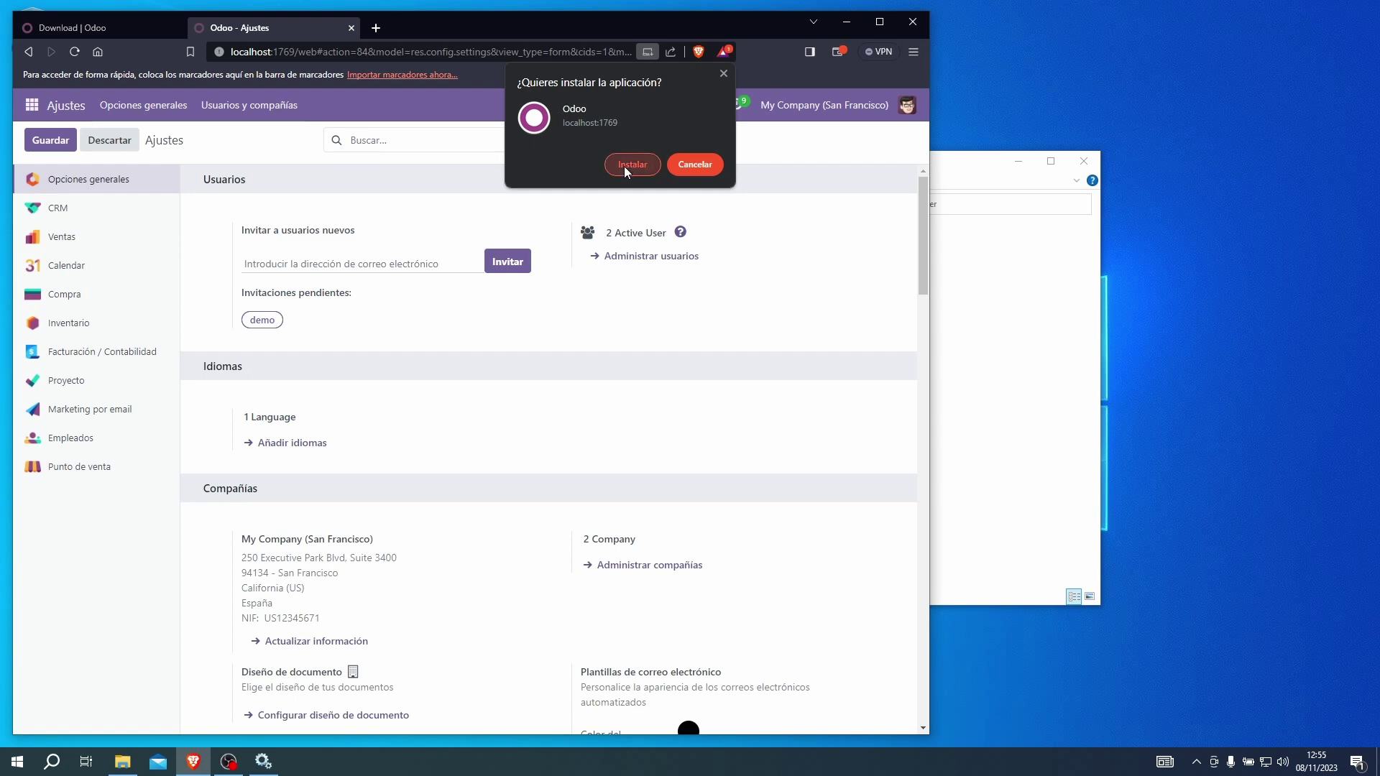
pyautogui.click(624, 166)
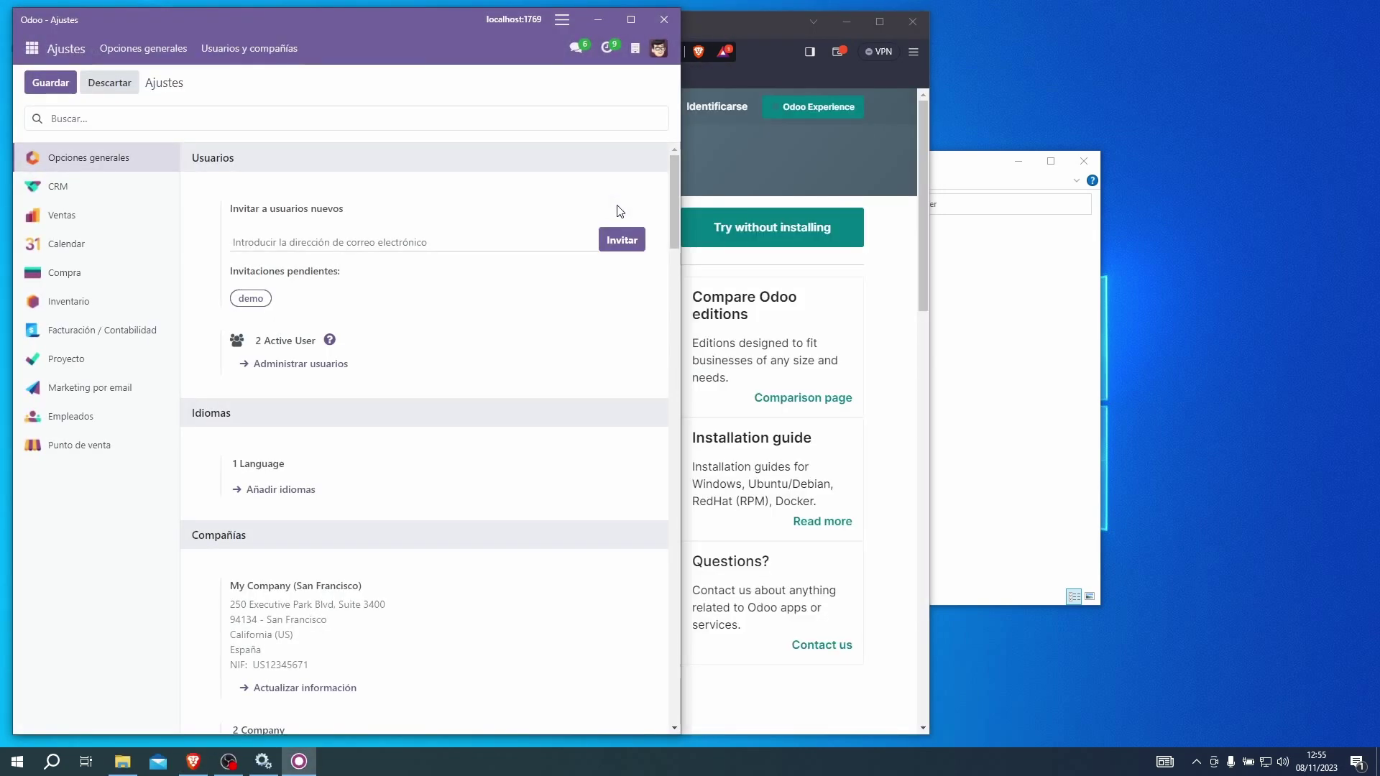
pyautogui.click(846, 27)
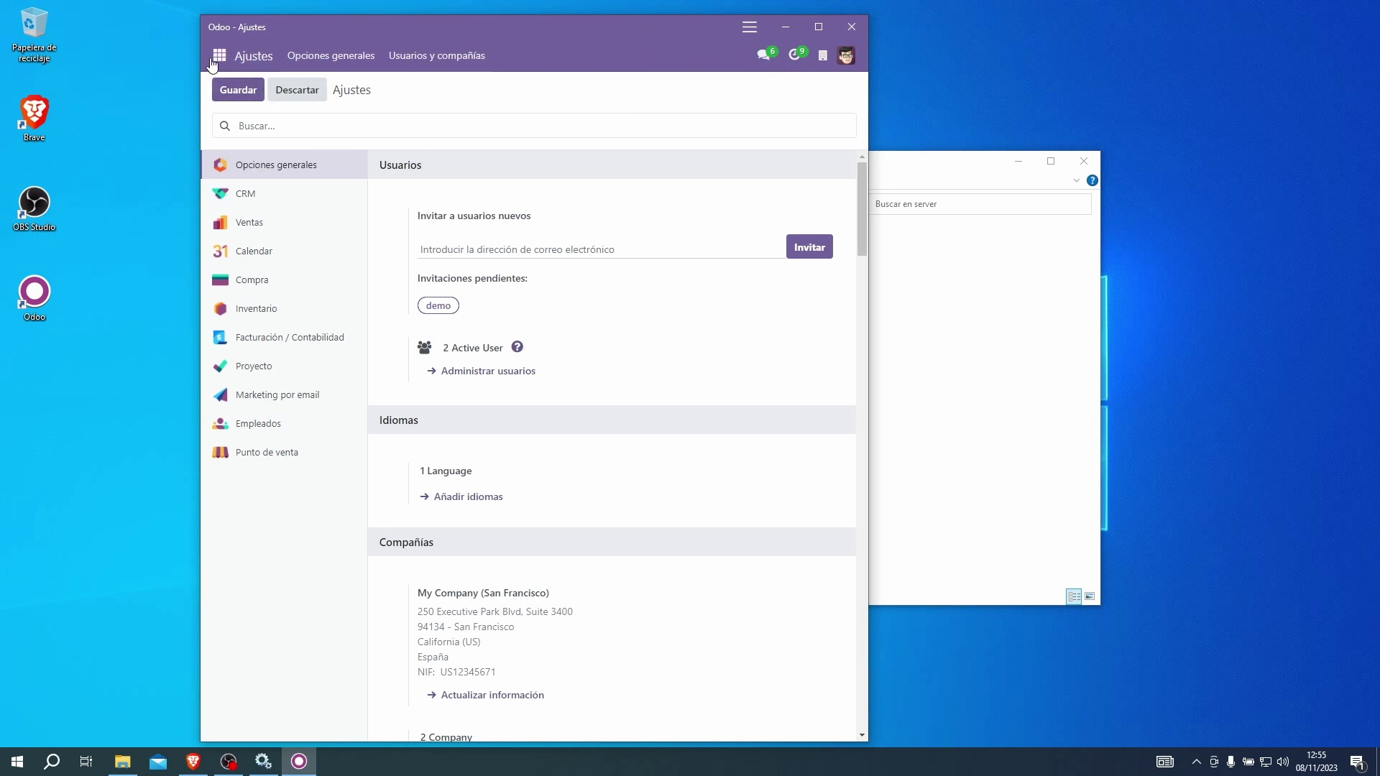
pyautogui.click(219, 56)
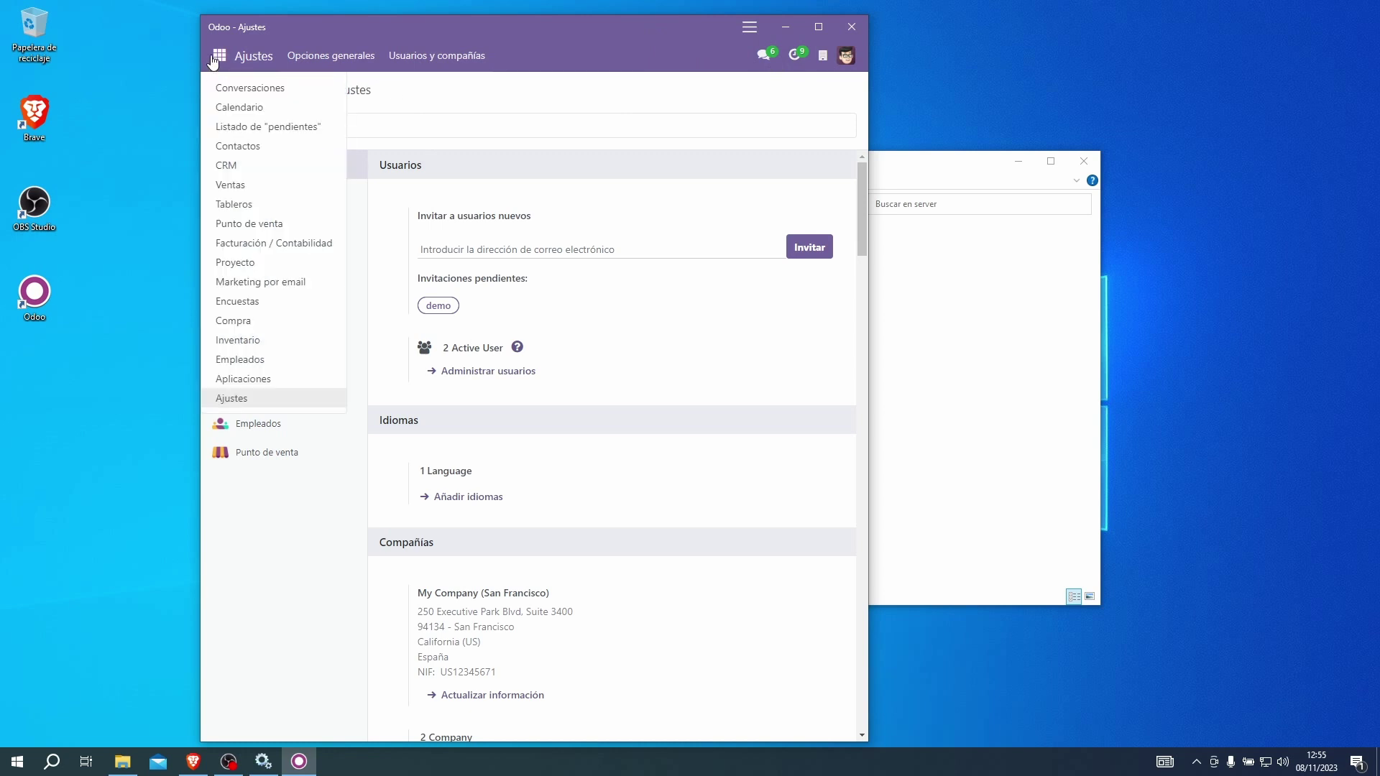
pyautogui.click(753, 49)
pyautogui.click(849, 27)
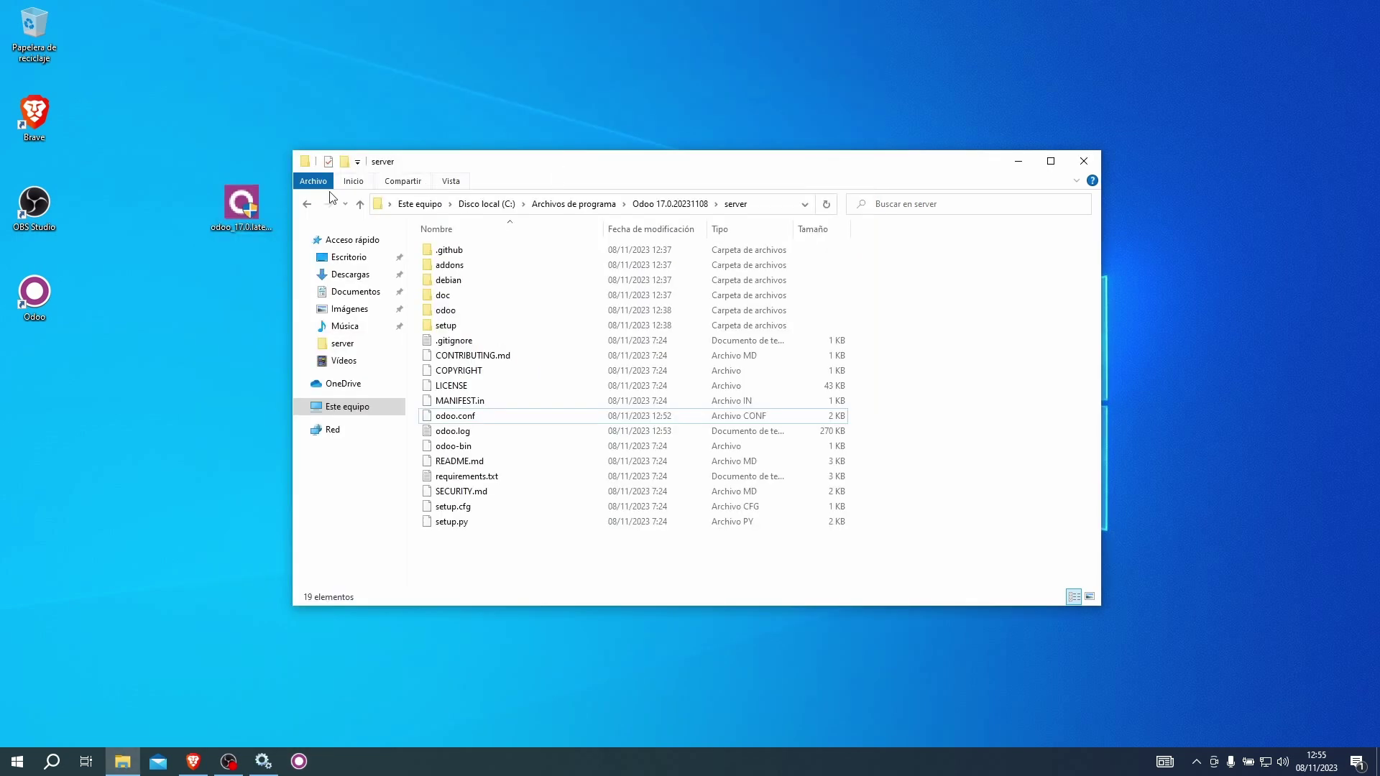
# Launch the Odoo web app from its desktop shortcut to open the CRM pipeline window.
pyautogui.doubleClick(52, 312)
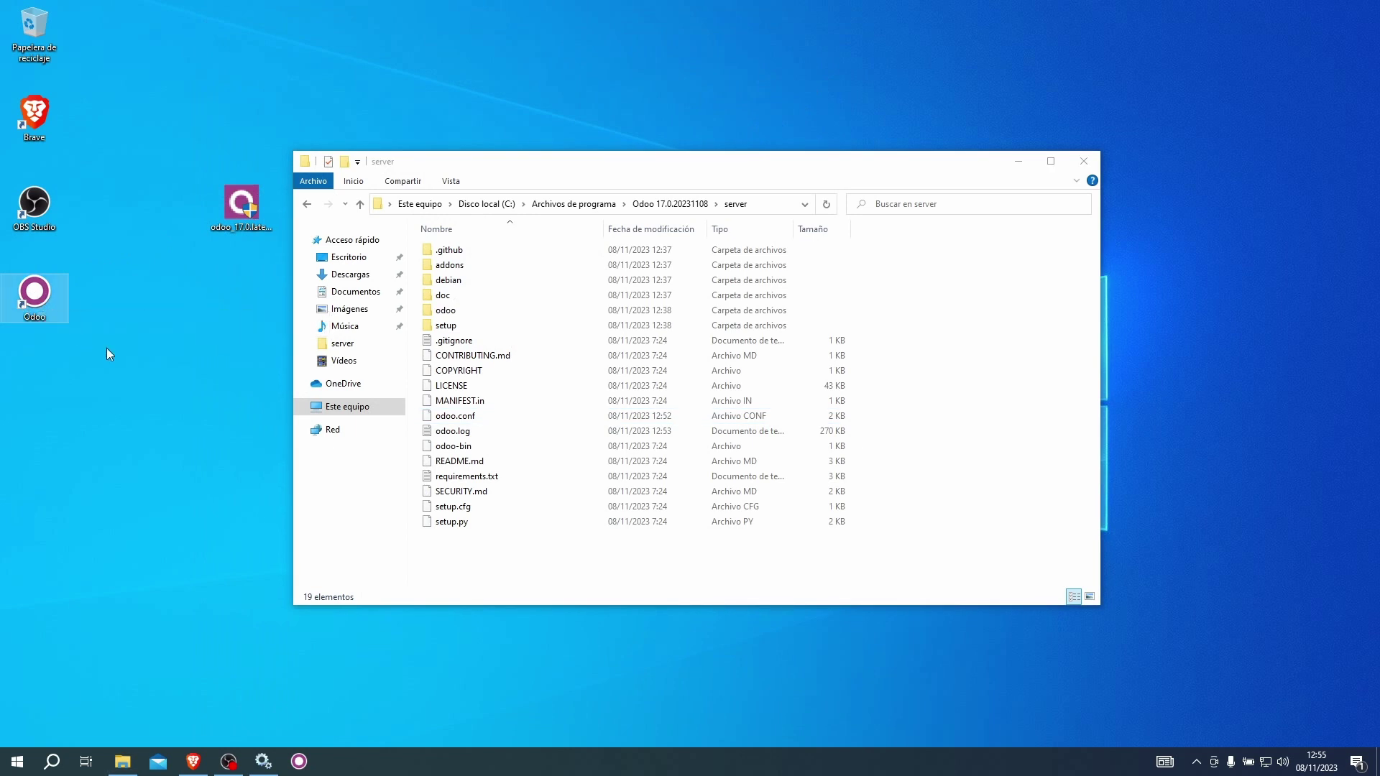